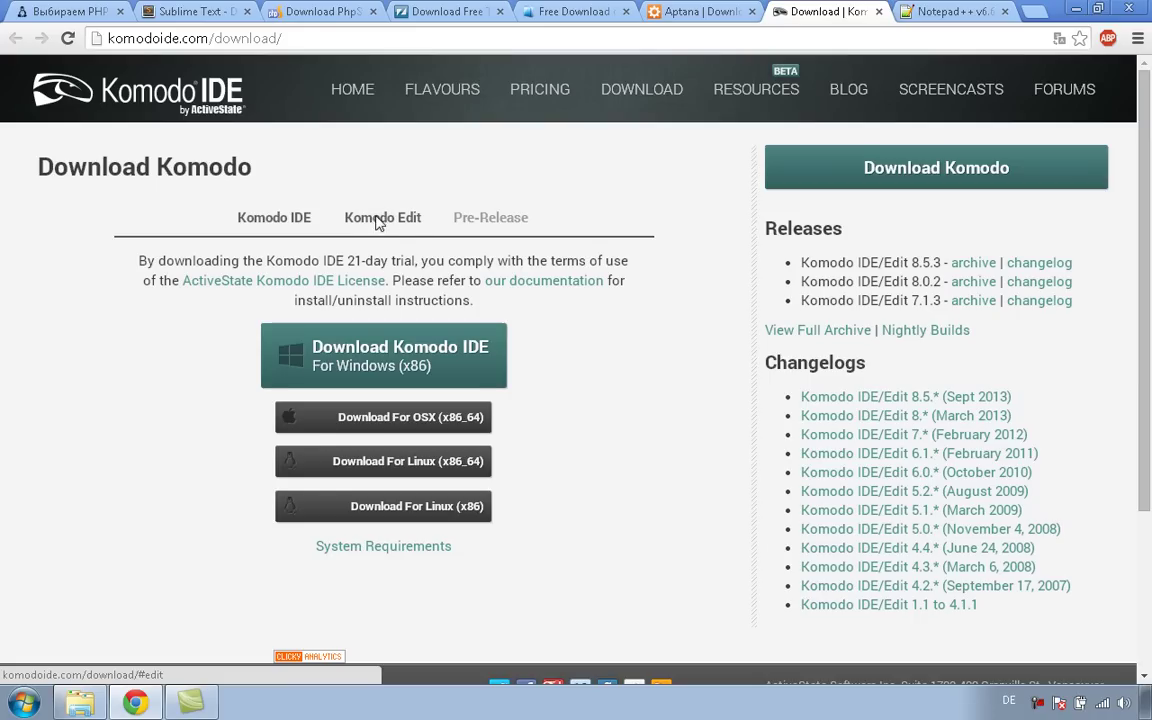
- View the Komodo Edit download options and the Notepad++ 6.6.8 download page
click(379, 219)
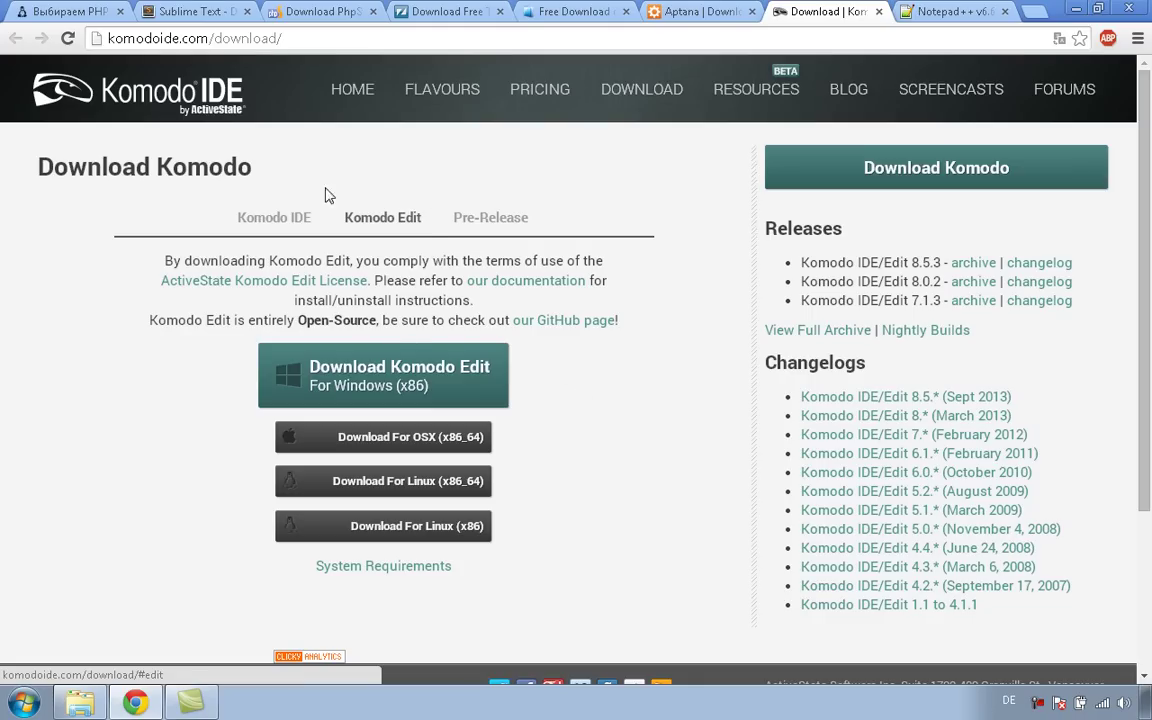
click(386, 218)
click(948, 13)
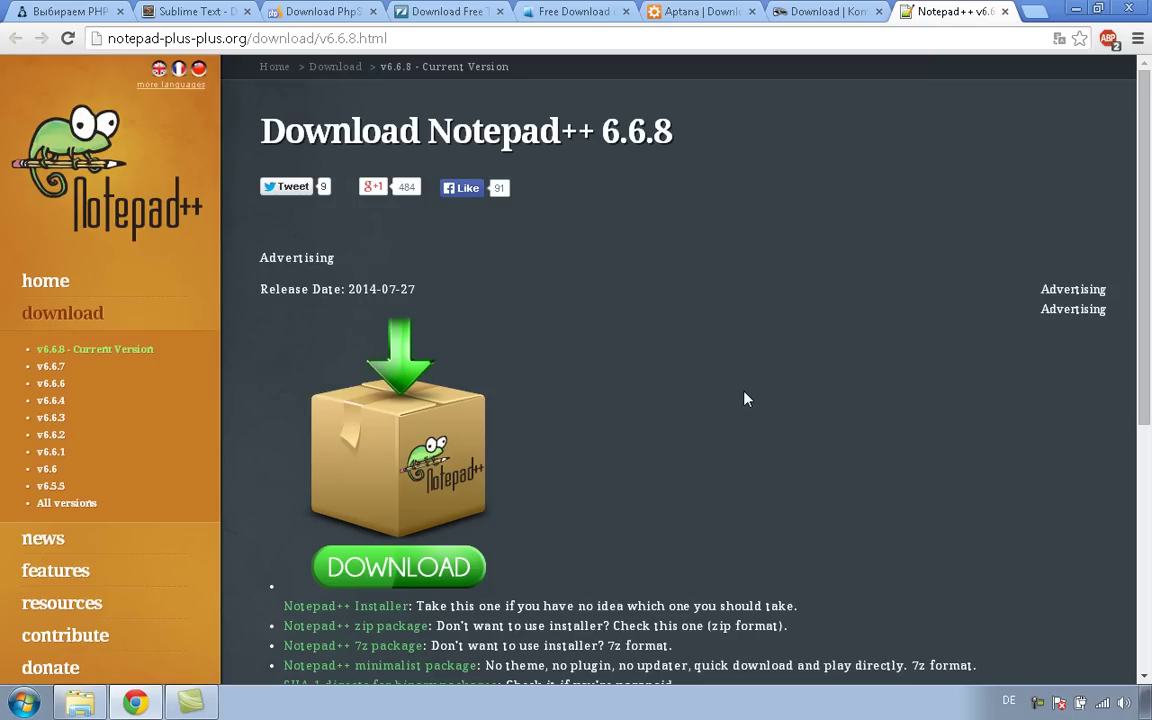
scroll(744, 399, down, 2)
scroll(746, 399, up, 1)
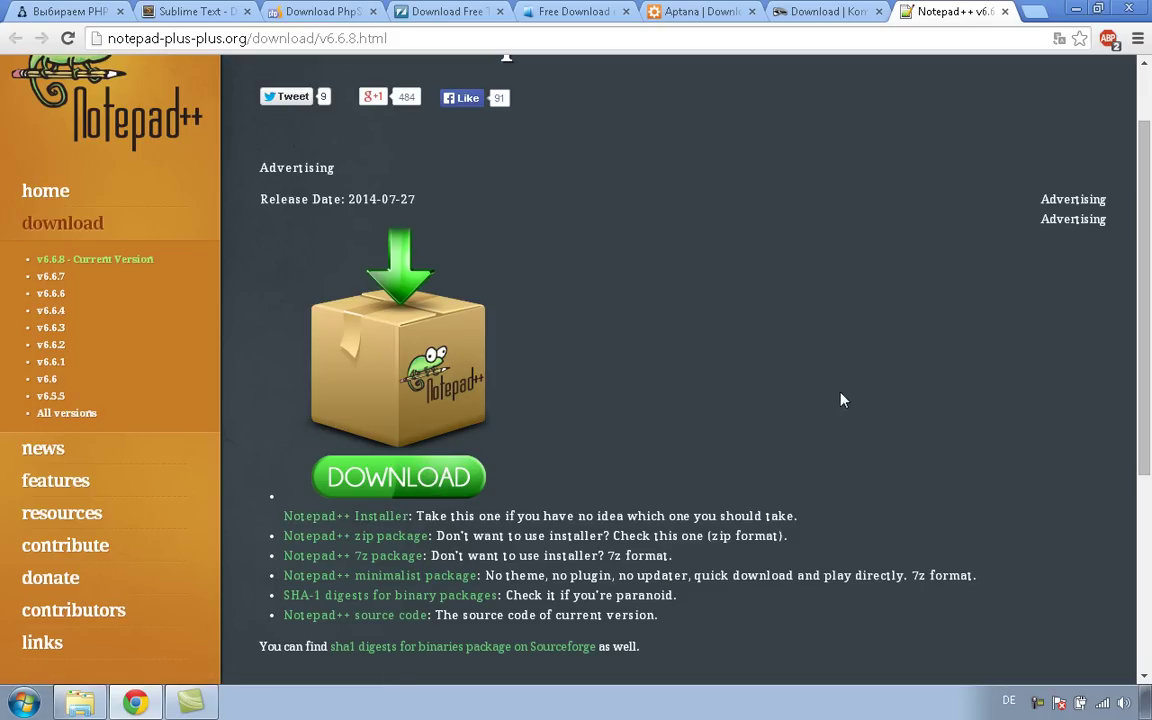
- Install Sublime Text 2 from the Sublime Text 2.0.2 x64 Setup file in the downloads folder, keeping the default options
click(80, 703)
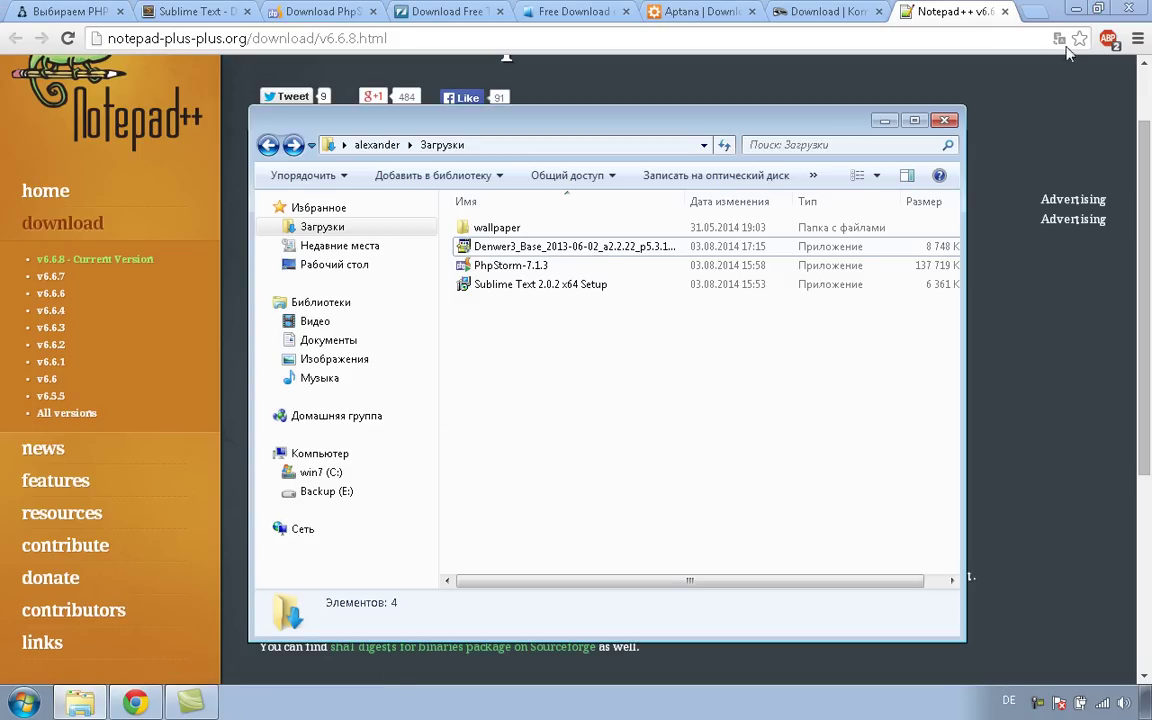
click(538, 286)
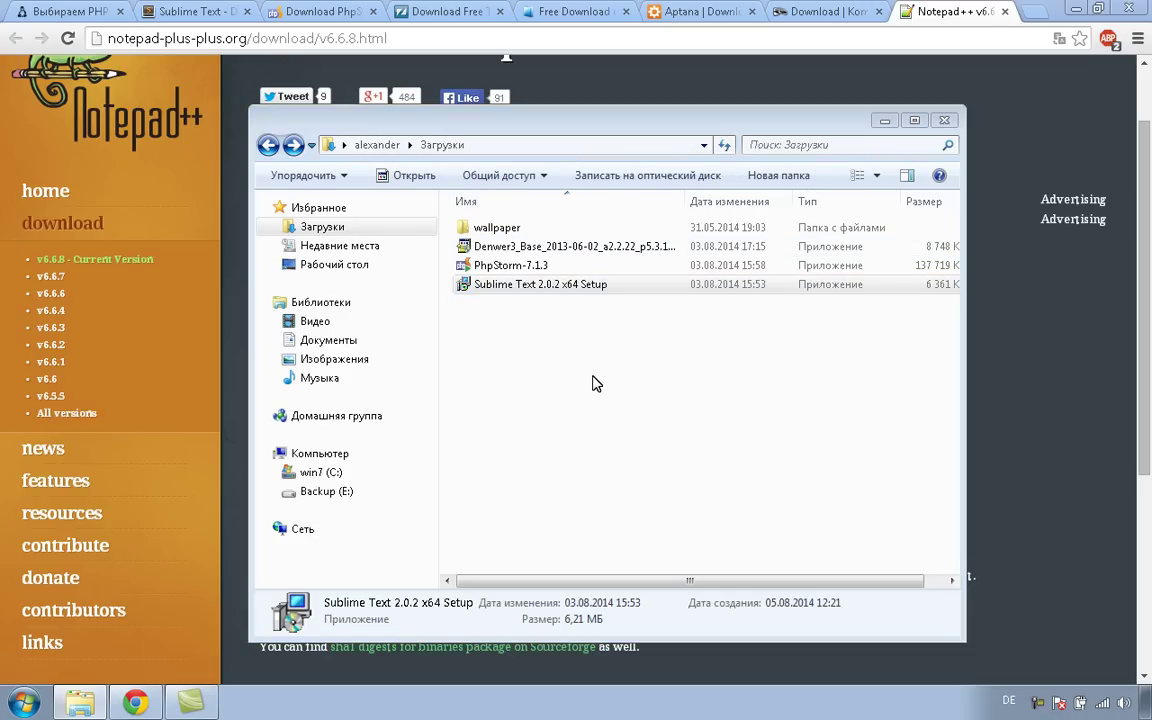
key(Return)
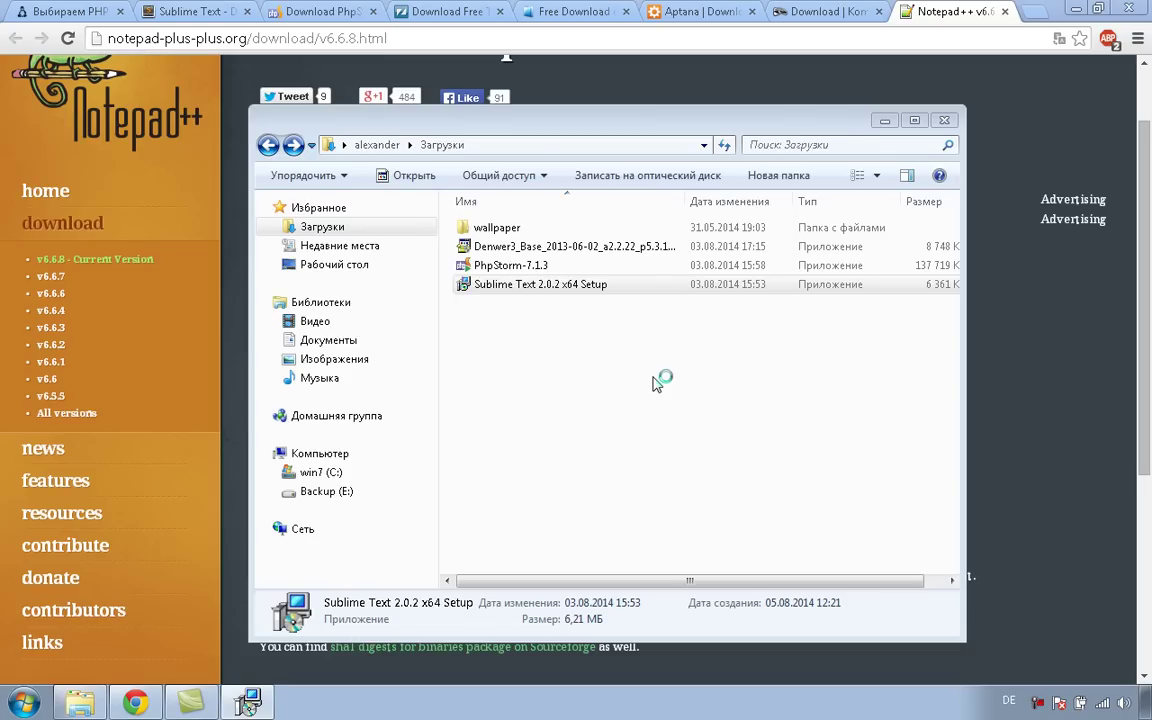
click(679, 490)
click(681, 495)
click(682, 496)
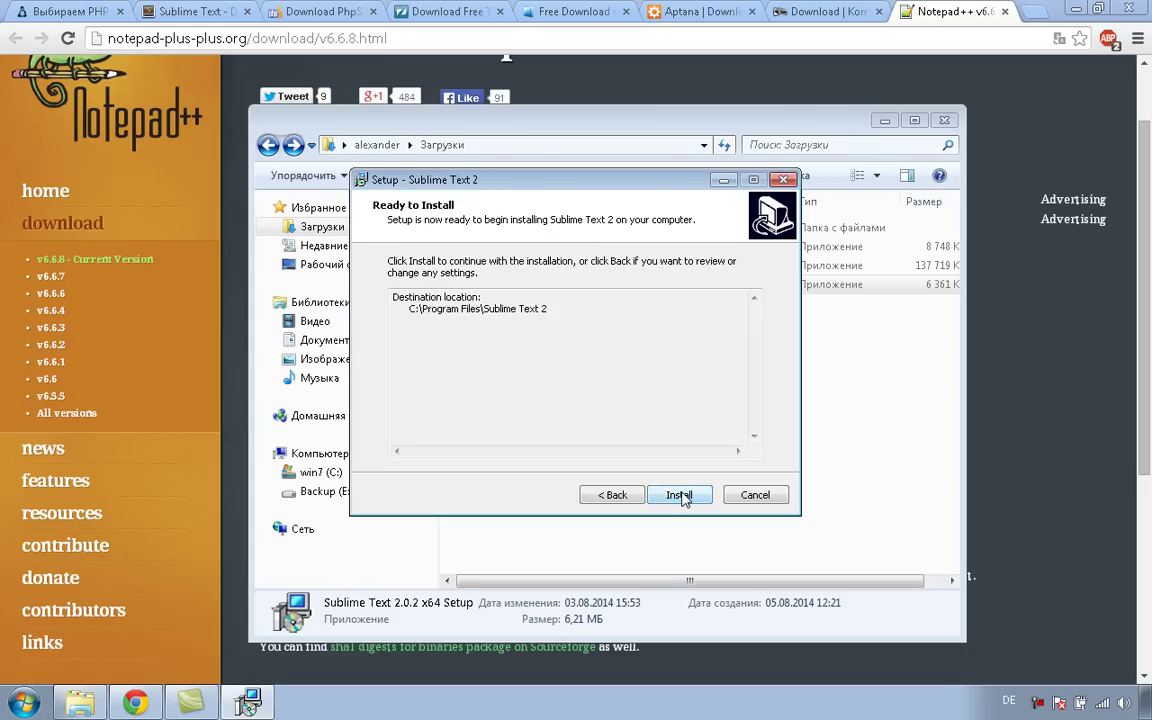
click(681, 496)
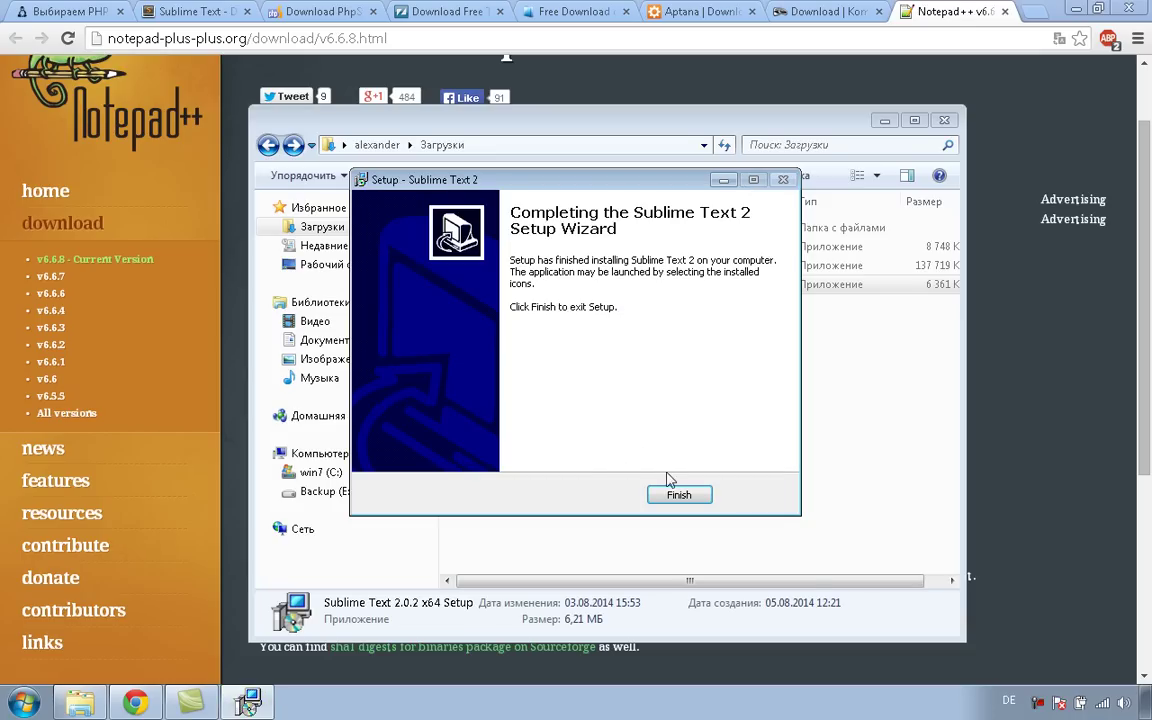
click(679, 496)
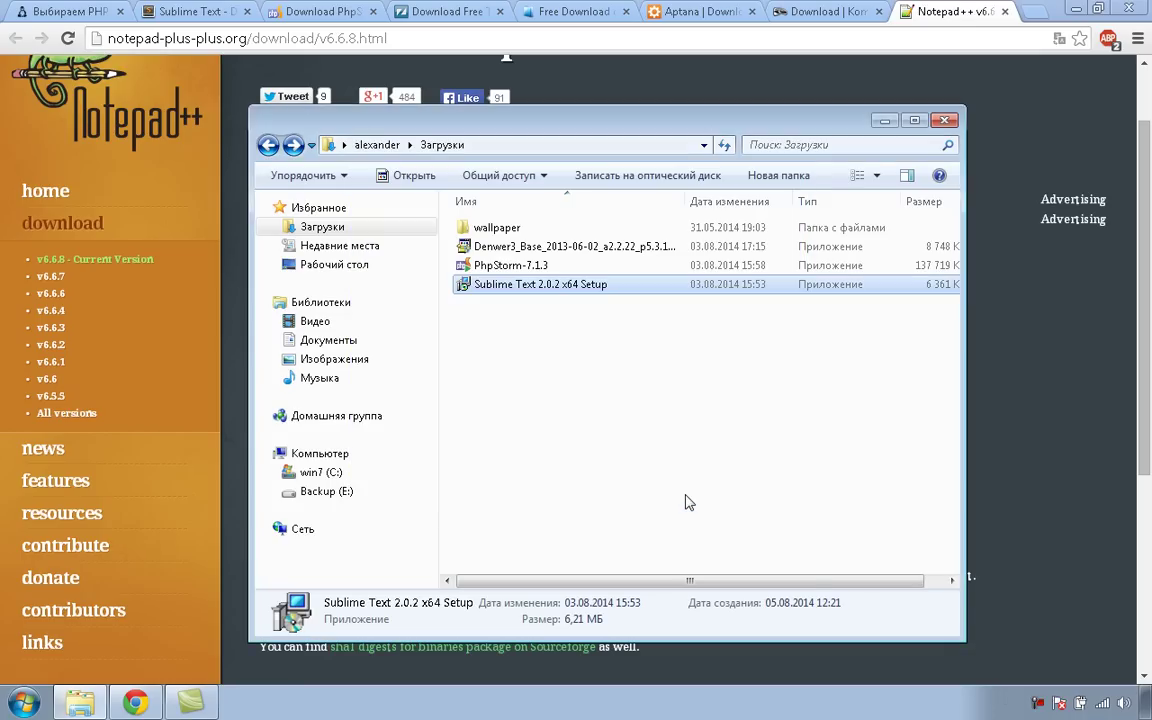
- Show the desktop, find Sublime Text 2 by searching for "sub", and launch it in a maximized window
click(884, 122)
key(super+d)
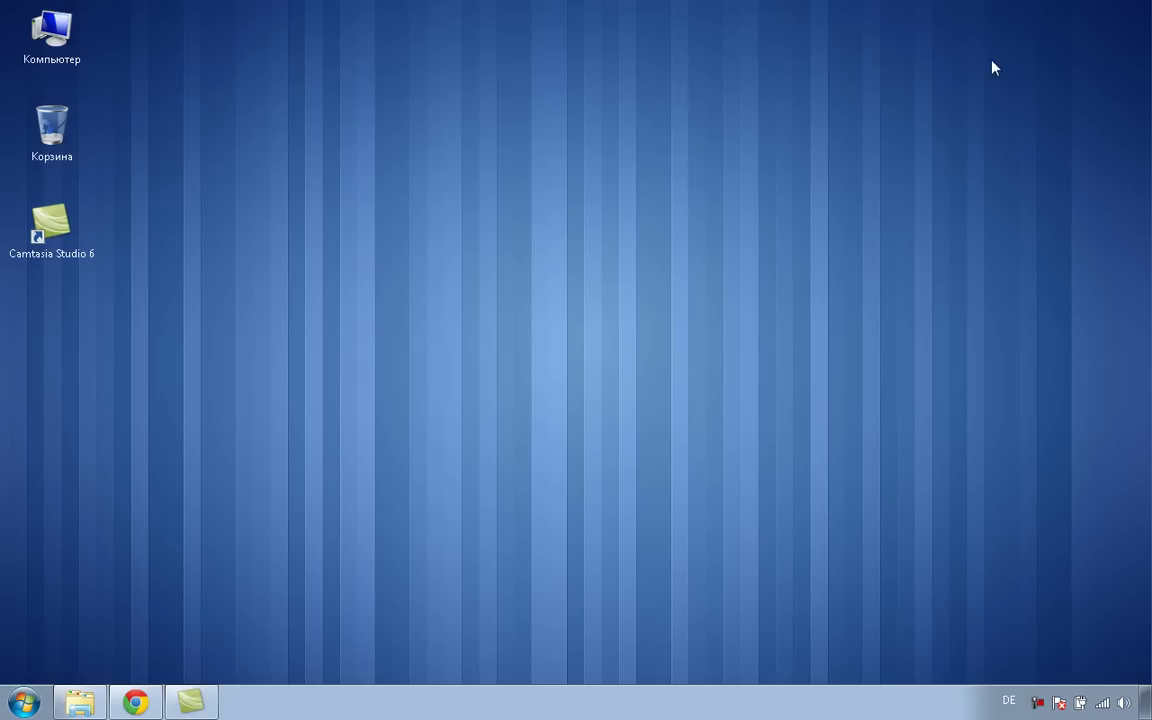
click(22, 703)
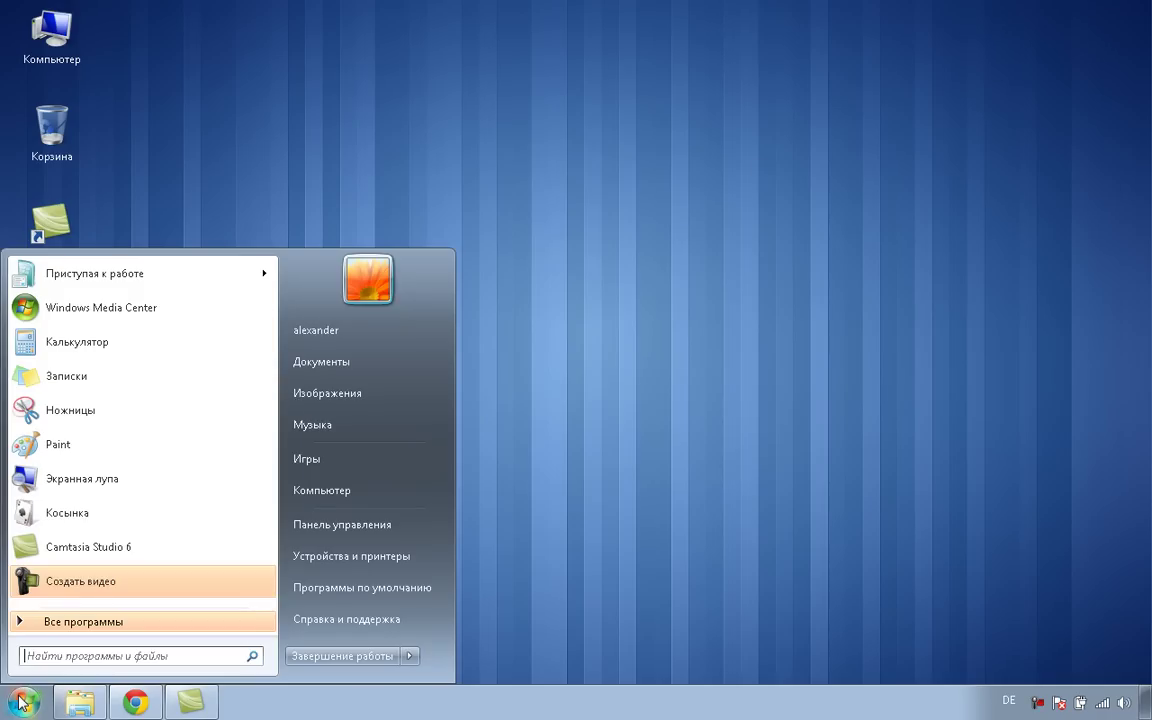
text(sub)
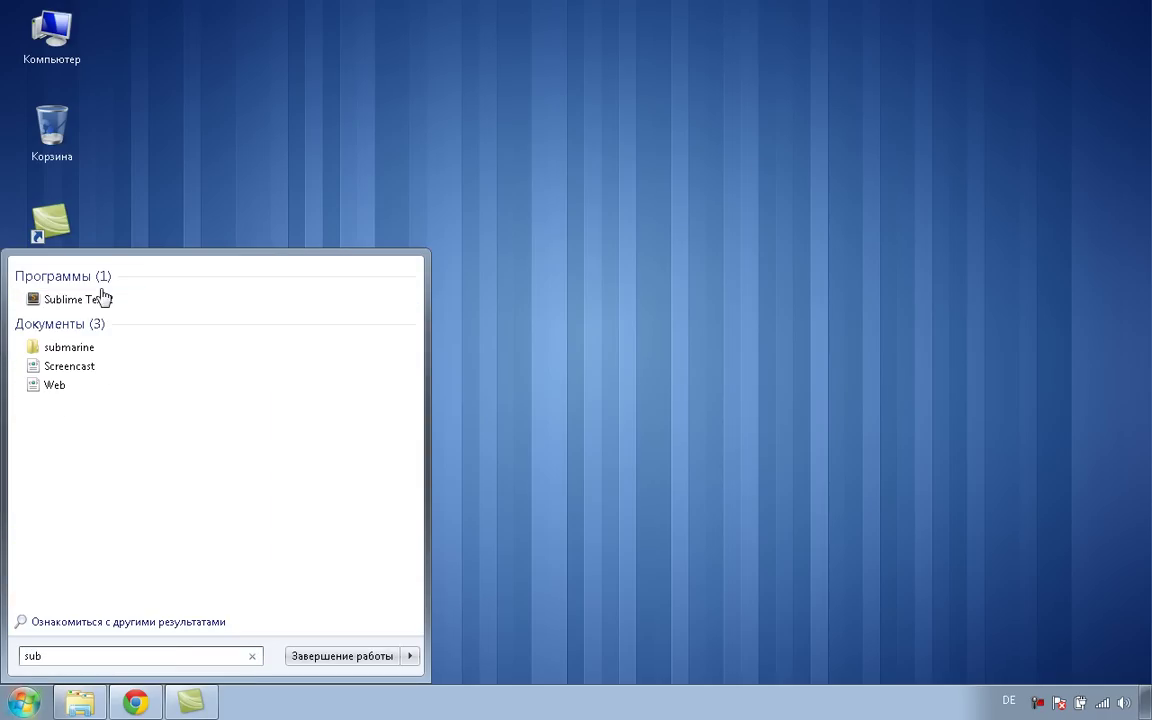
click(80, 299)
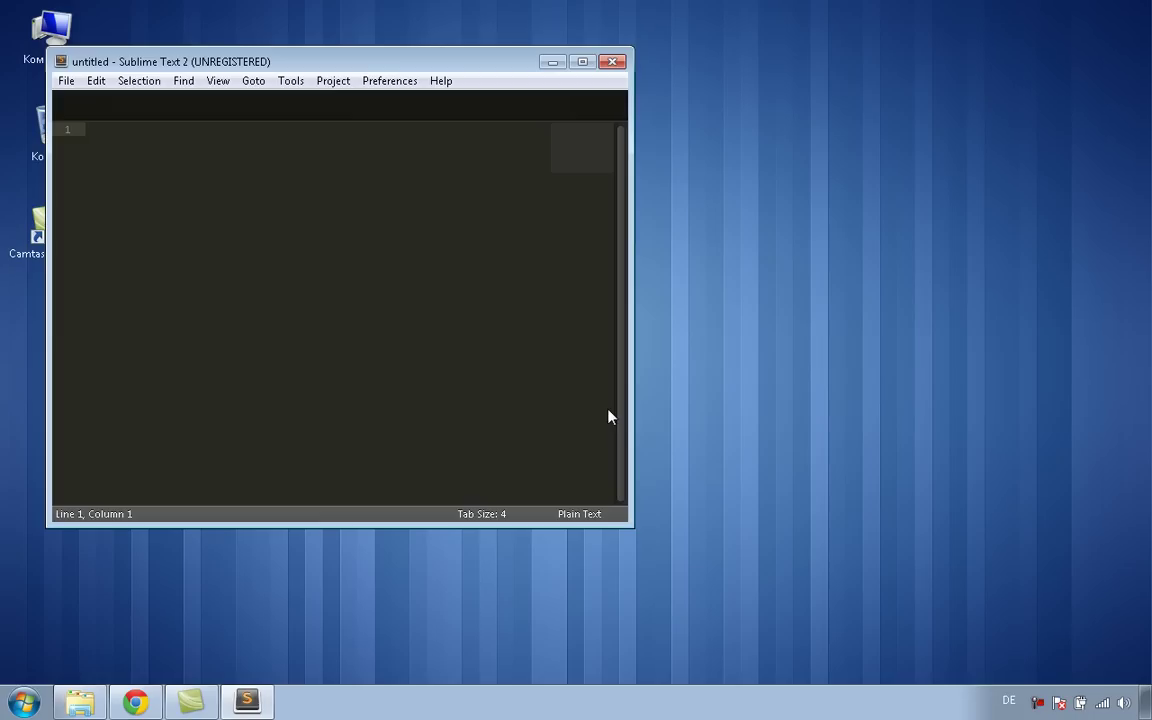
click(583, 62)
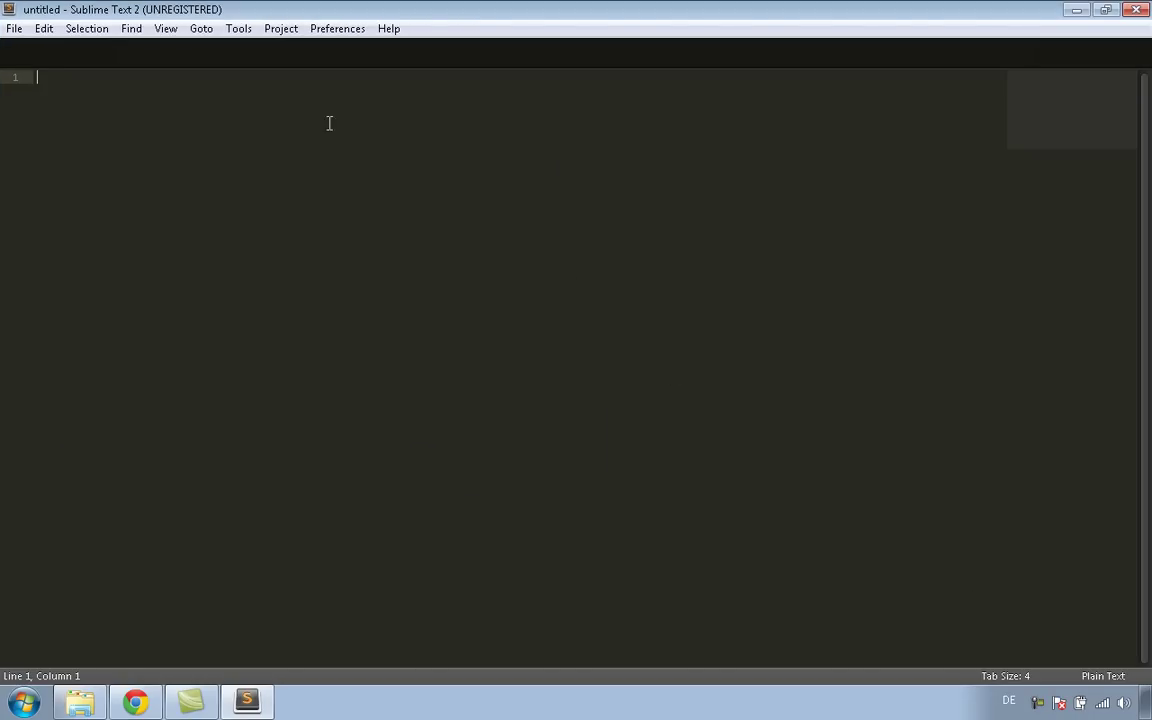
click(13, 29)
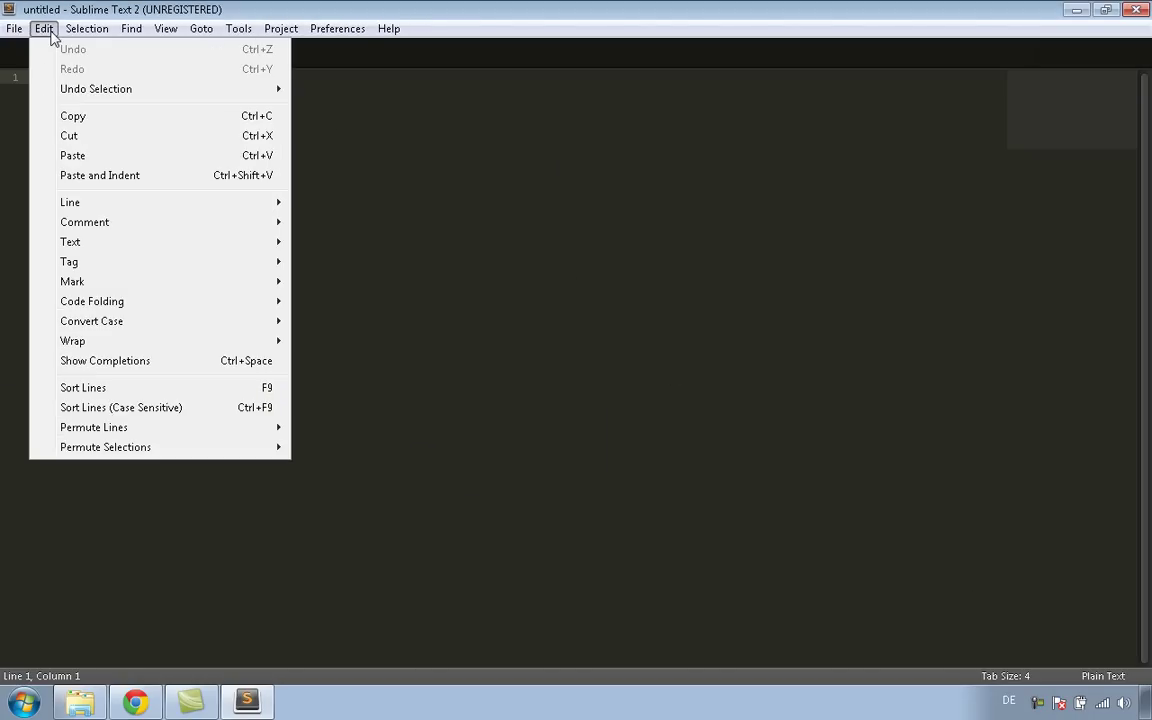
mouse_move(314, 33)
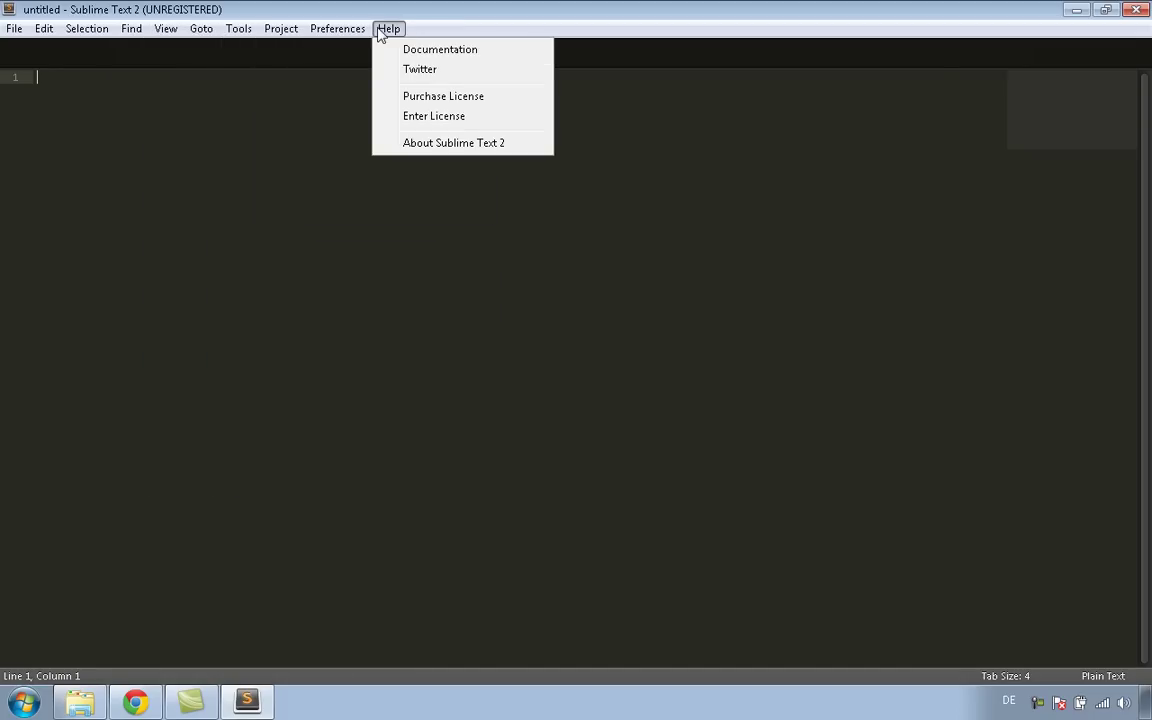
mouse_move(236, 30)
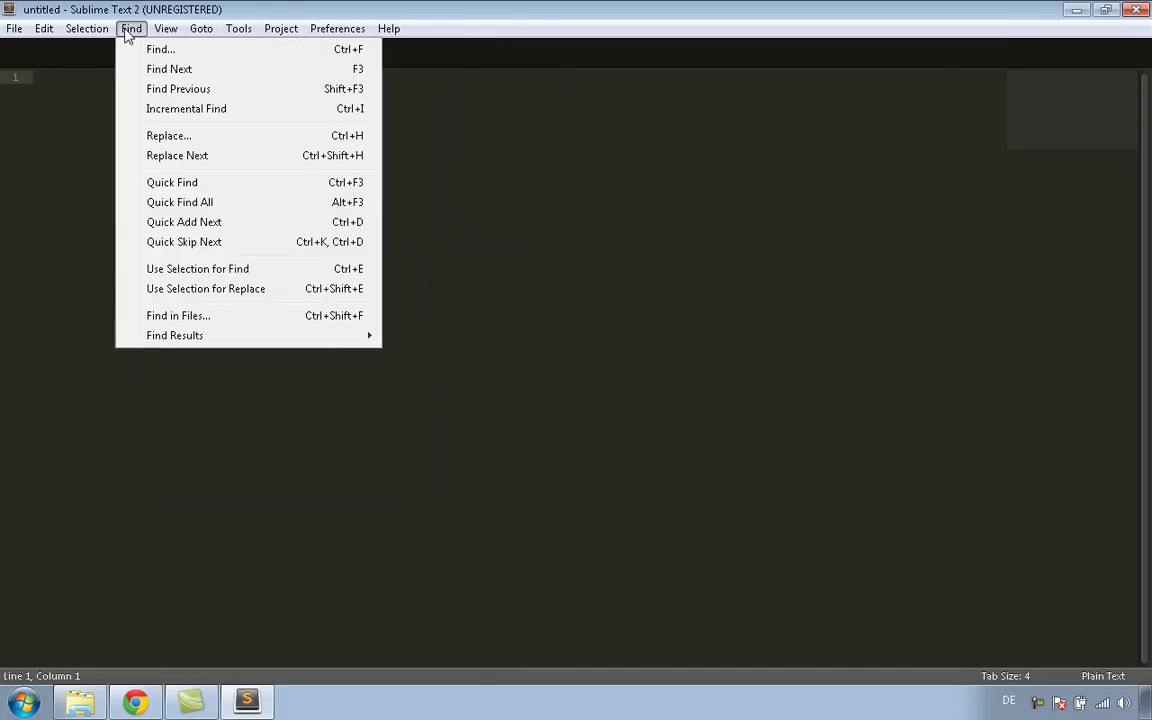
mouse_move(63, 33)
click(8, 31)
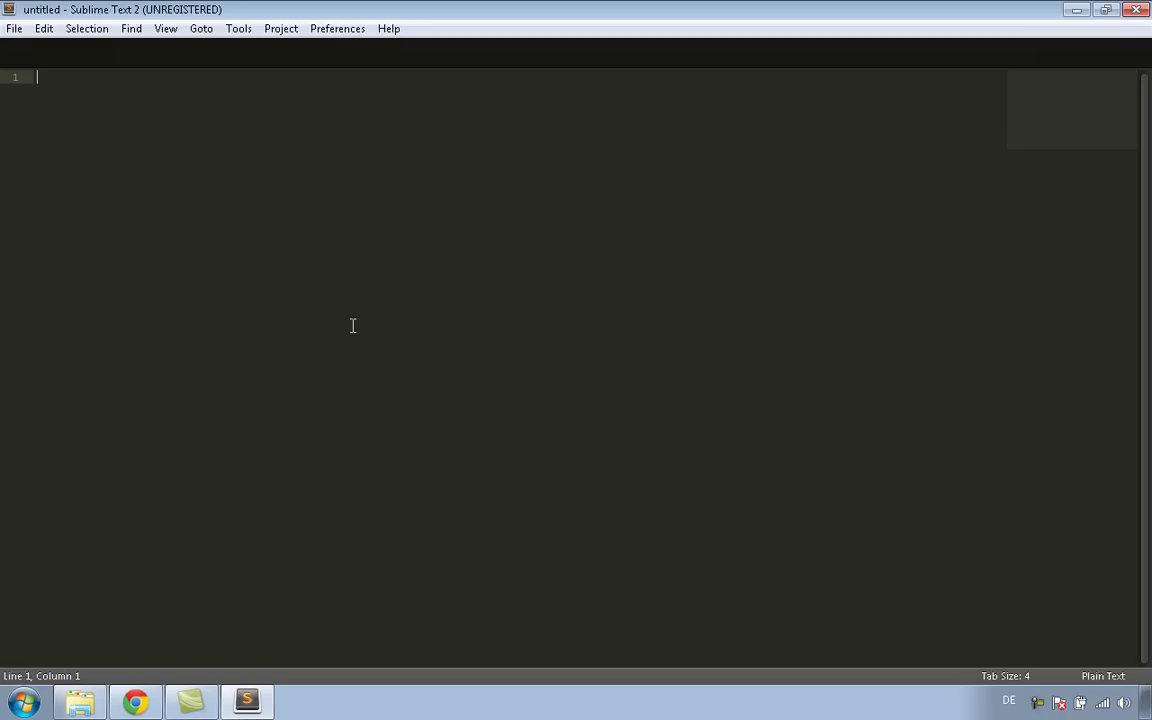
- Set the file's syntax to PHP and enter the <?php and ?> tags with three empty lines between them
click(1103, 676)
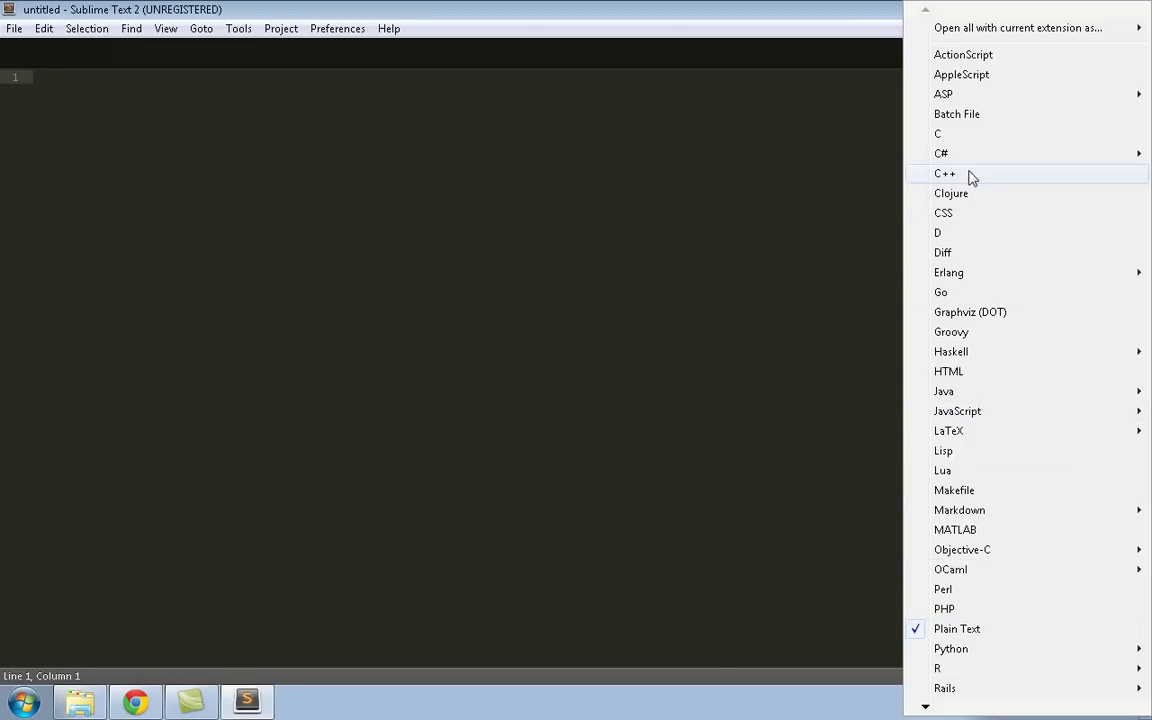
click(960, 611)
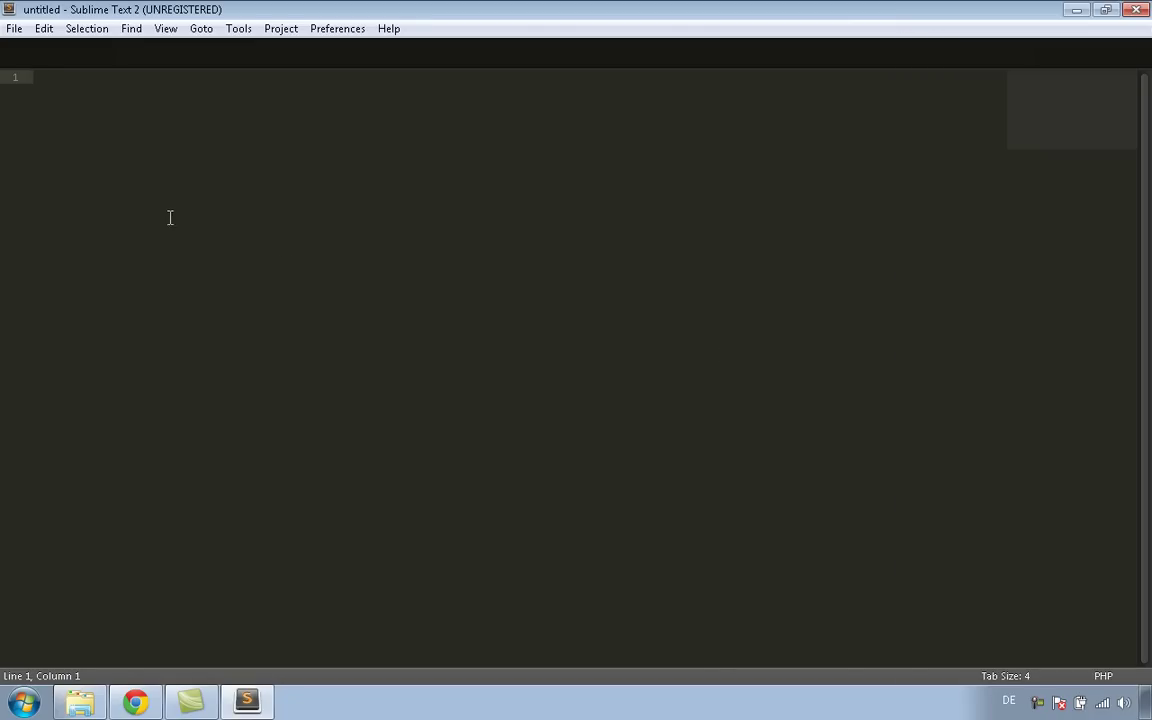
text(<?php?>)
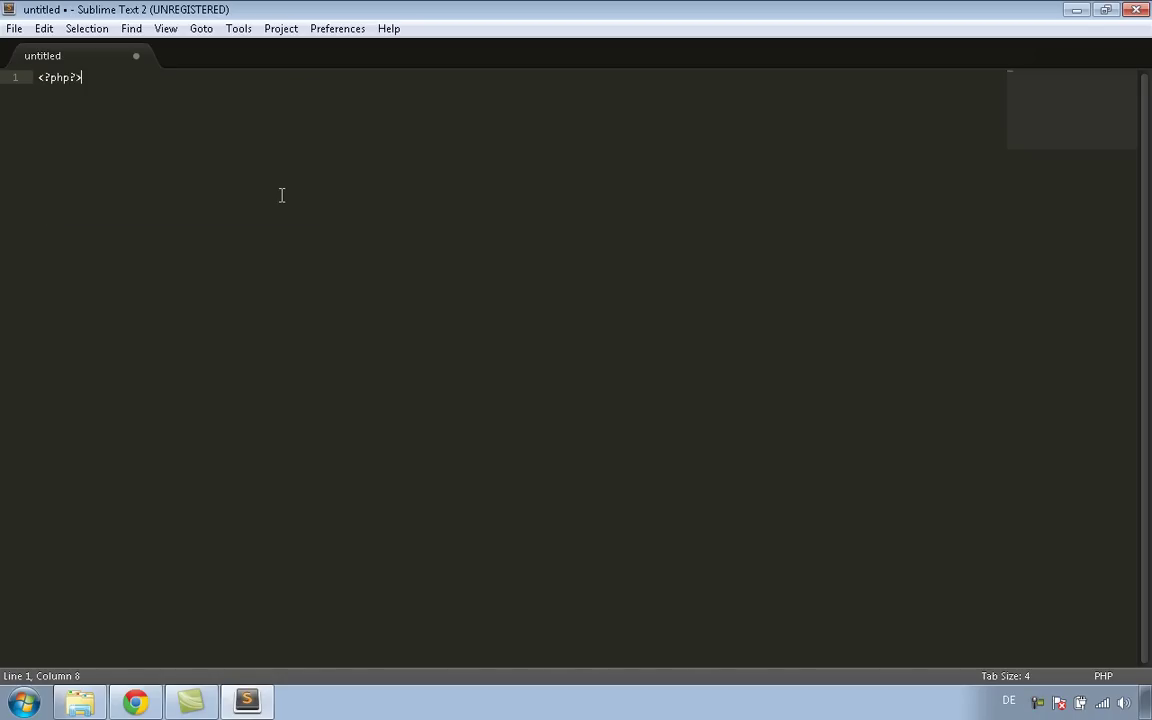
key(Return)
key(Return)
key(Up)
key(Return)
key(Return)
key(Up)
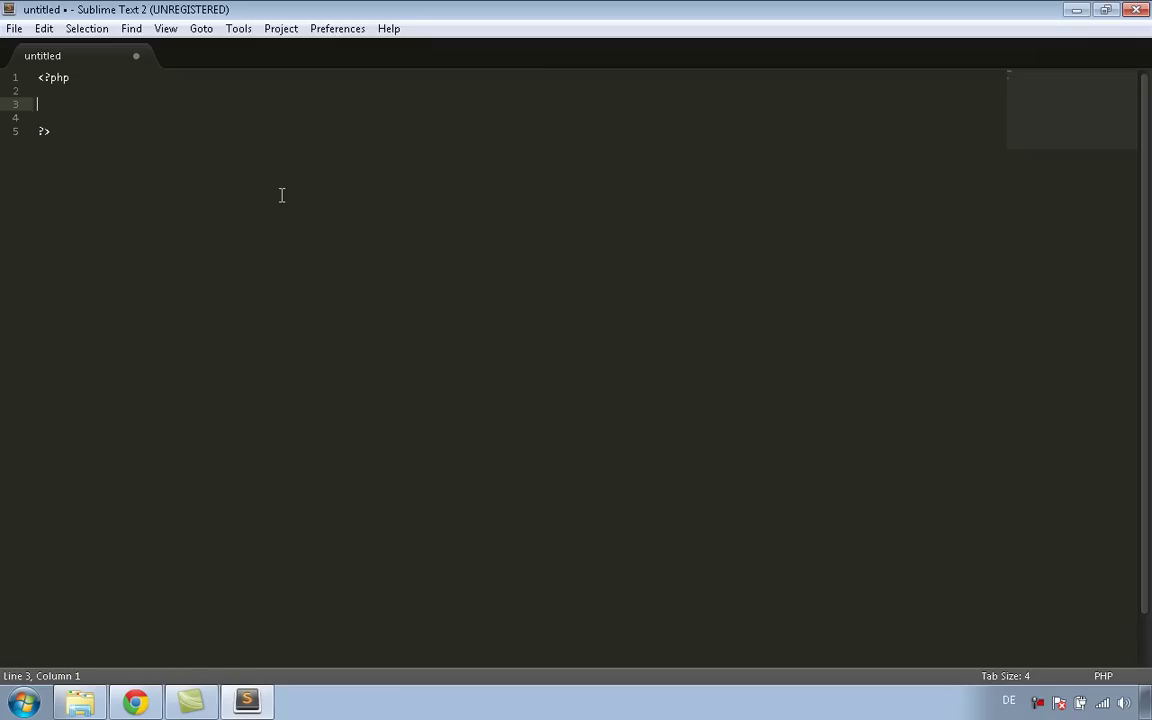
- Write the statement echo "Hello Wolrd"; on line 3 between the PHP tags
text(echo "Hello Wolrd)
key(Down)
key(Down)
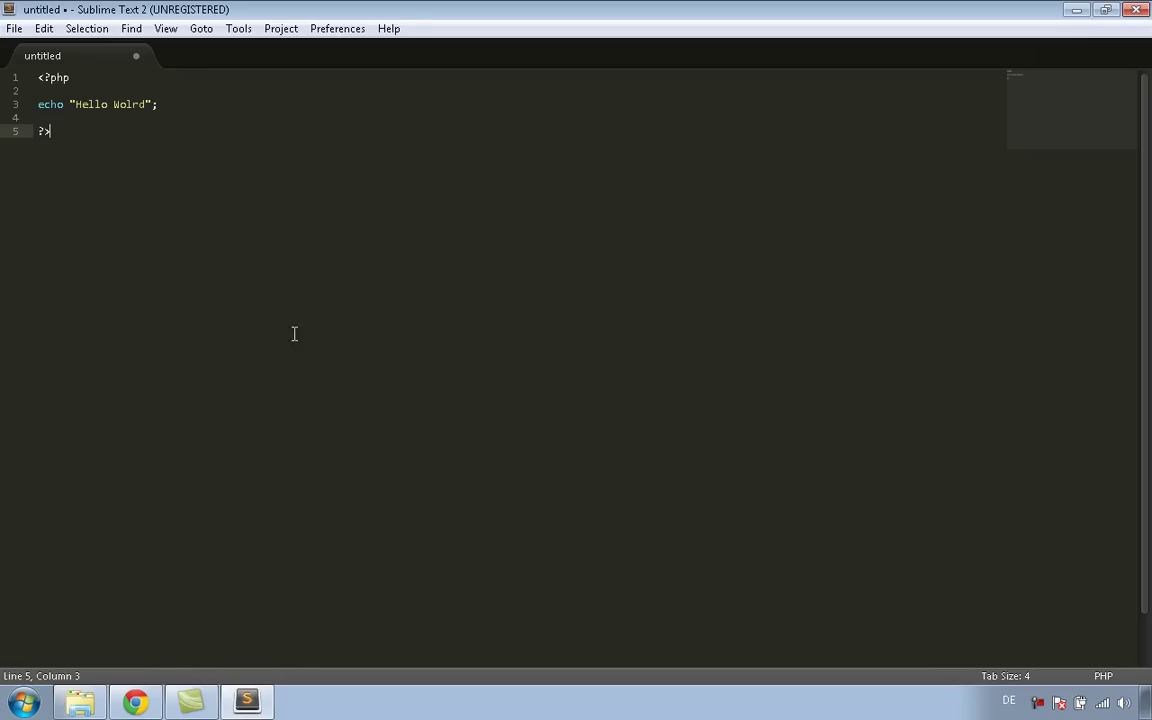
- Switch to Chrome and read the list of editors and the recommendation in the article "Выбираем PHP редактор"
click(135, 703)
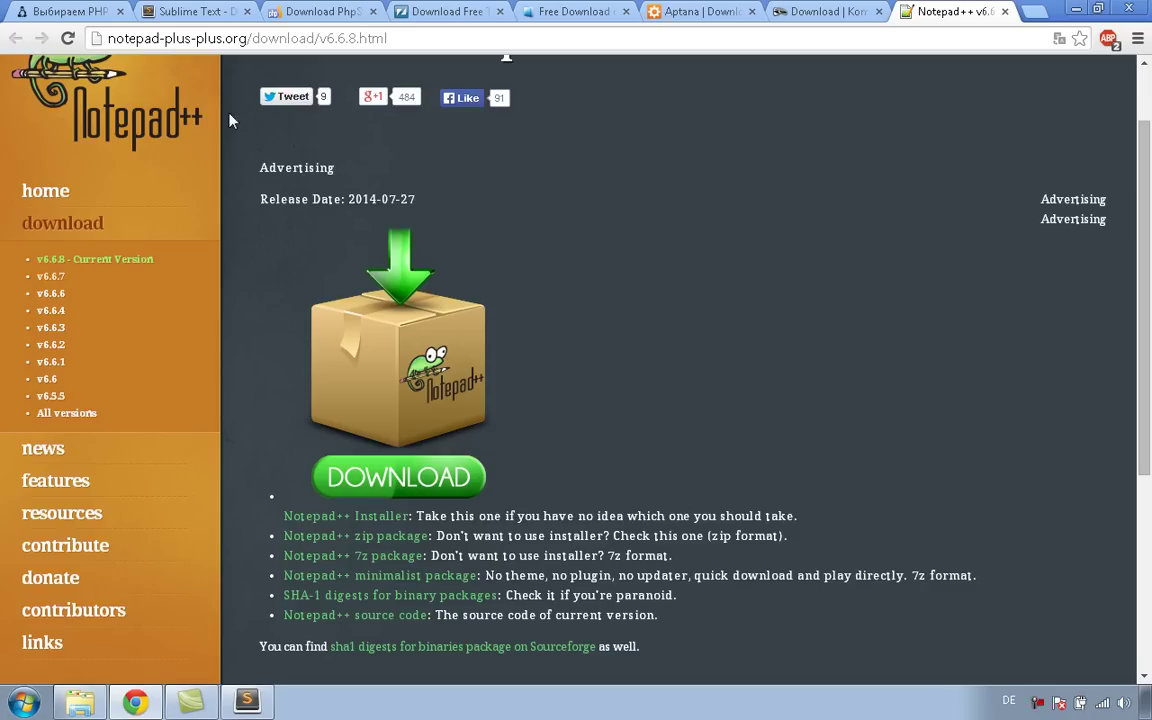
click(85, 17)
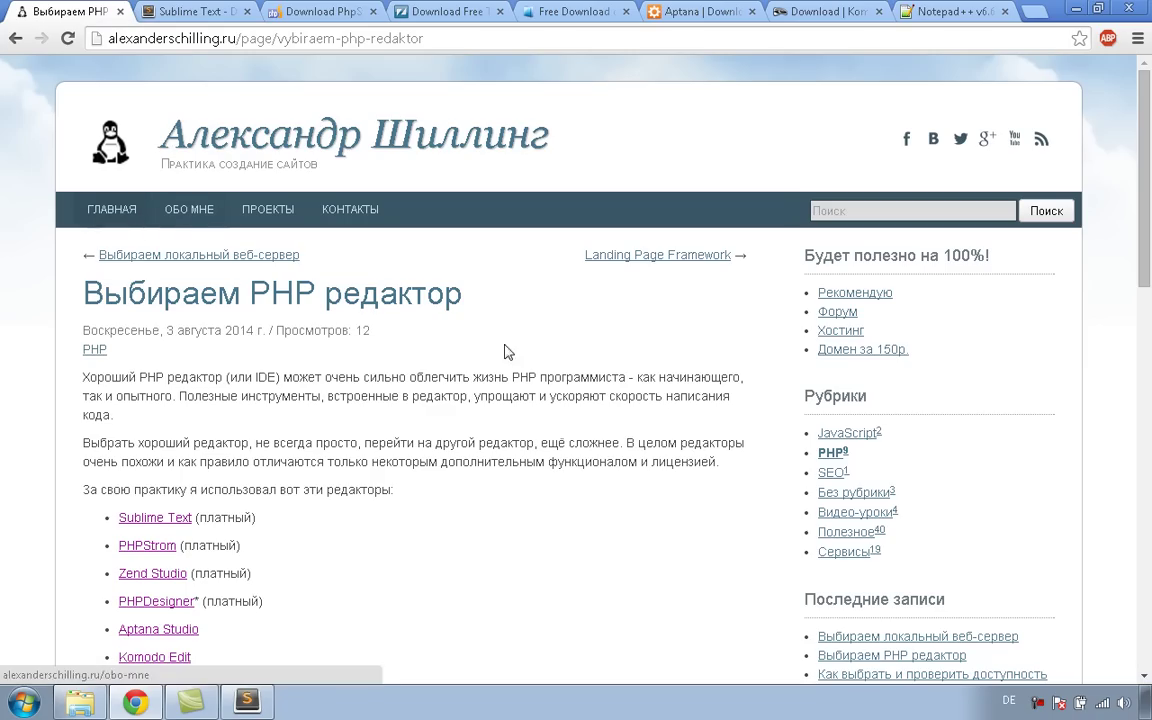
scroll(571, 419, down, 2)
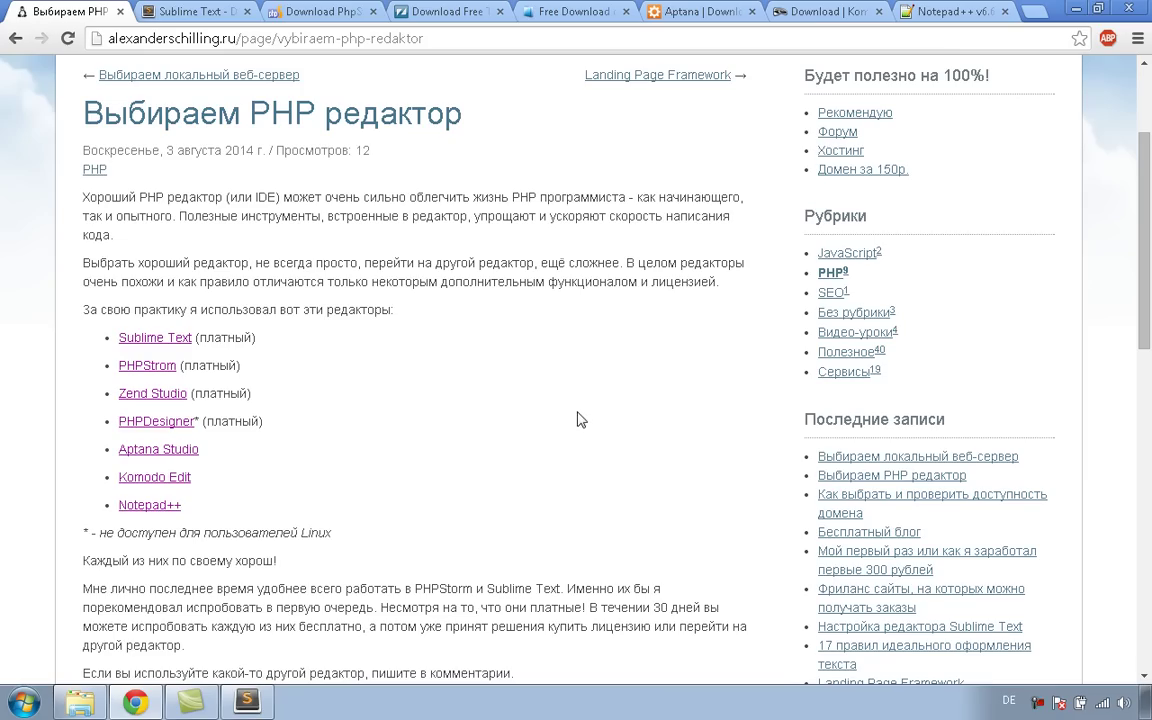
scroll(580, 419, down, 1)
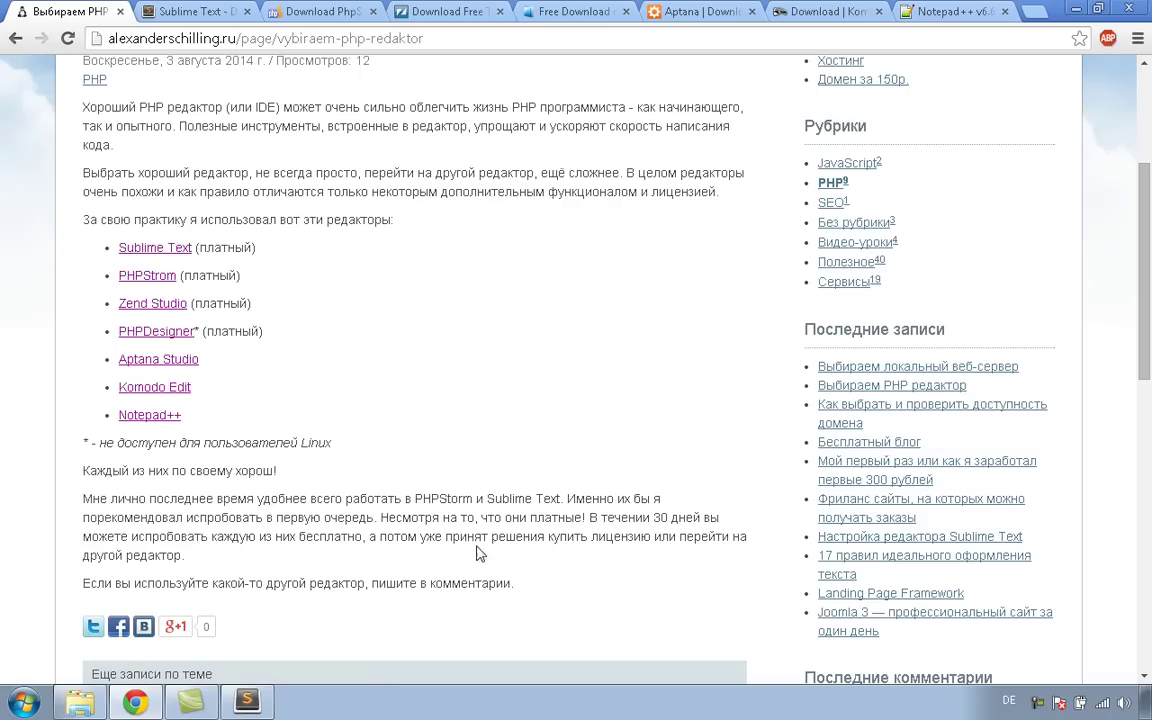
- Switch back to Sublime Text 2 and close the program
click(247, 702)
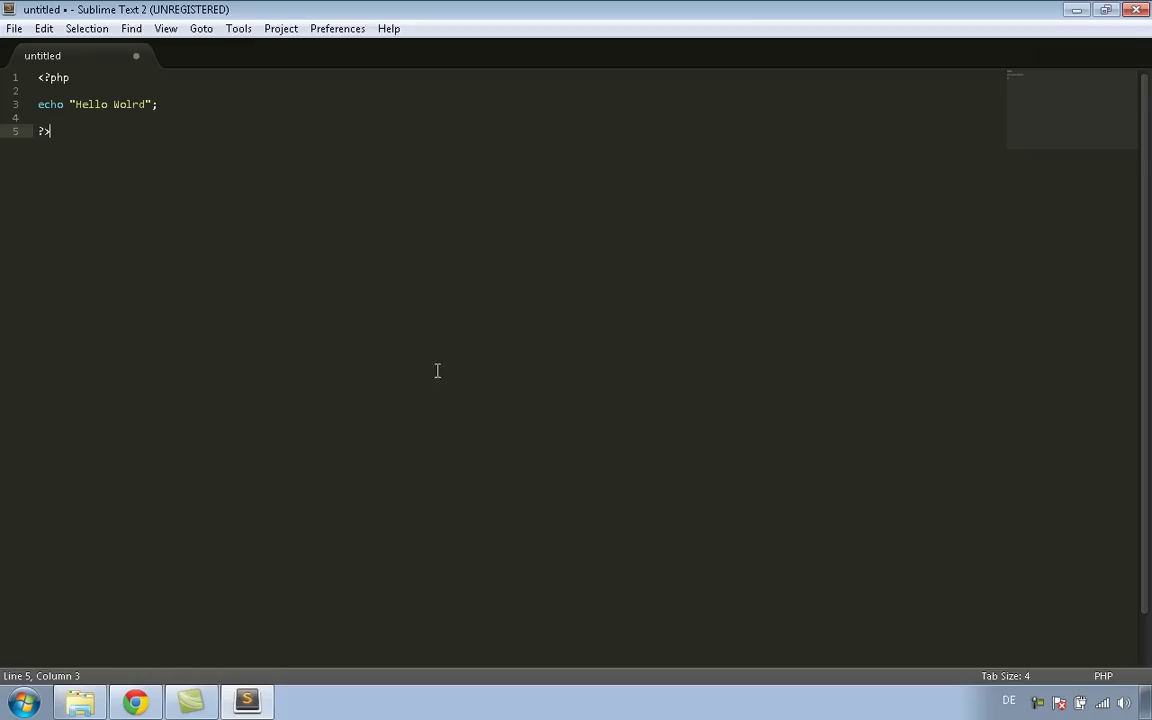
click(1136, 9)
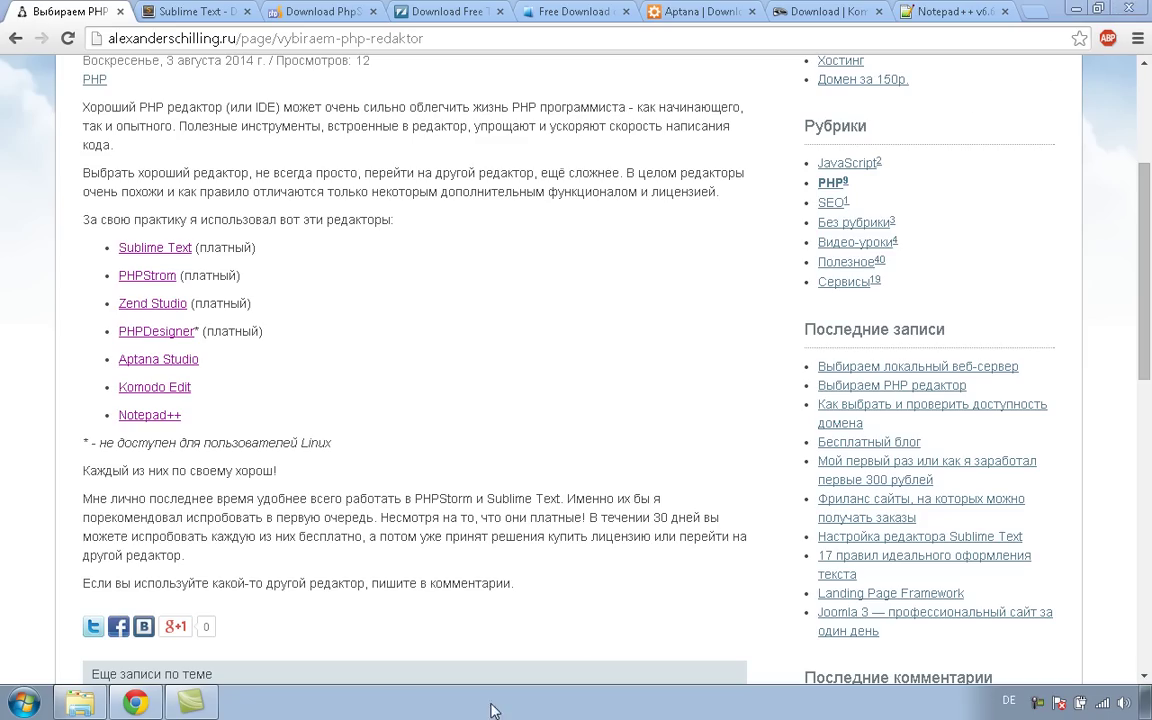
- Start installing PhpStorm 7.1.3 from the downloads folder to the default location with a desktop shortcut, and minimize the Explorer and Chrome windows
click(80, 702)
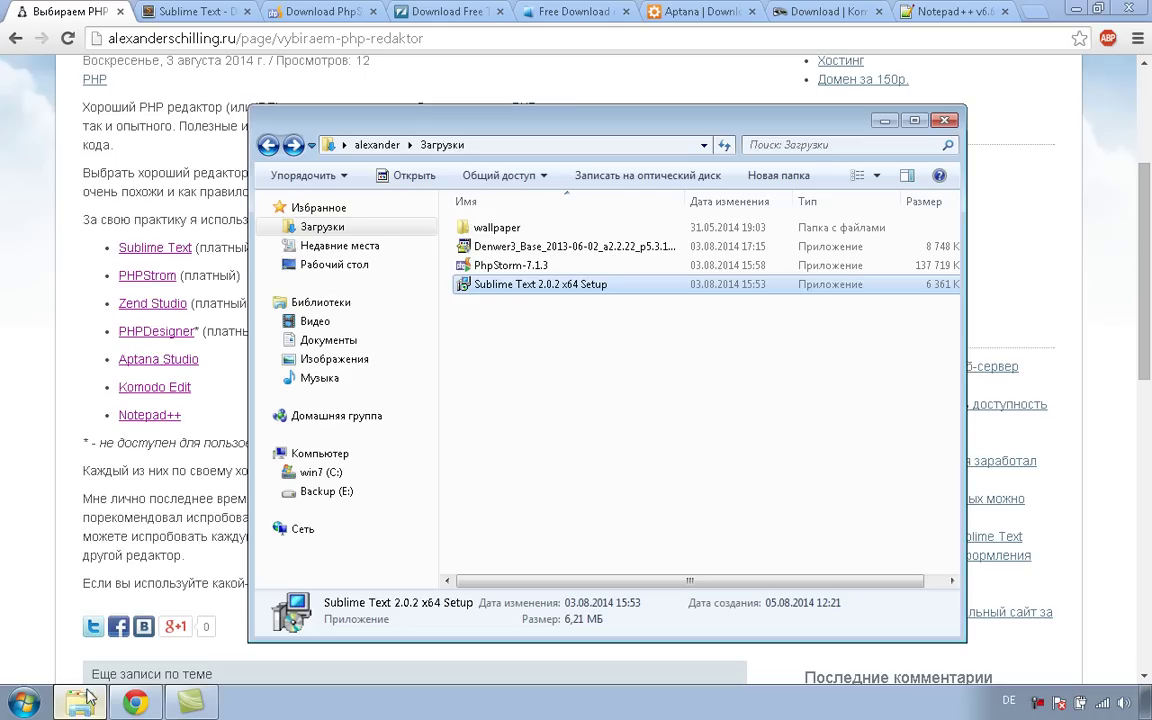
click(520, 266)
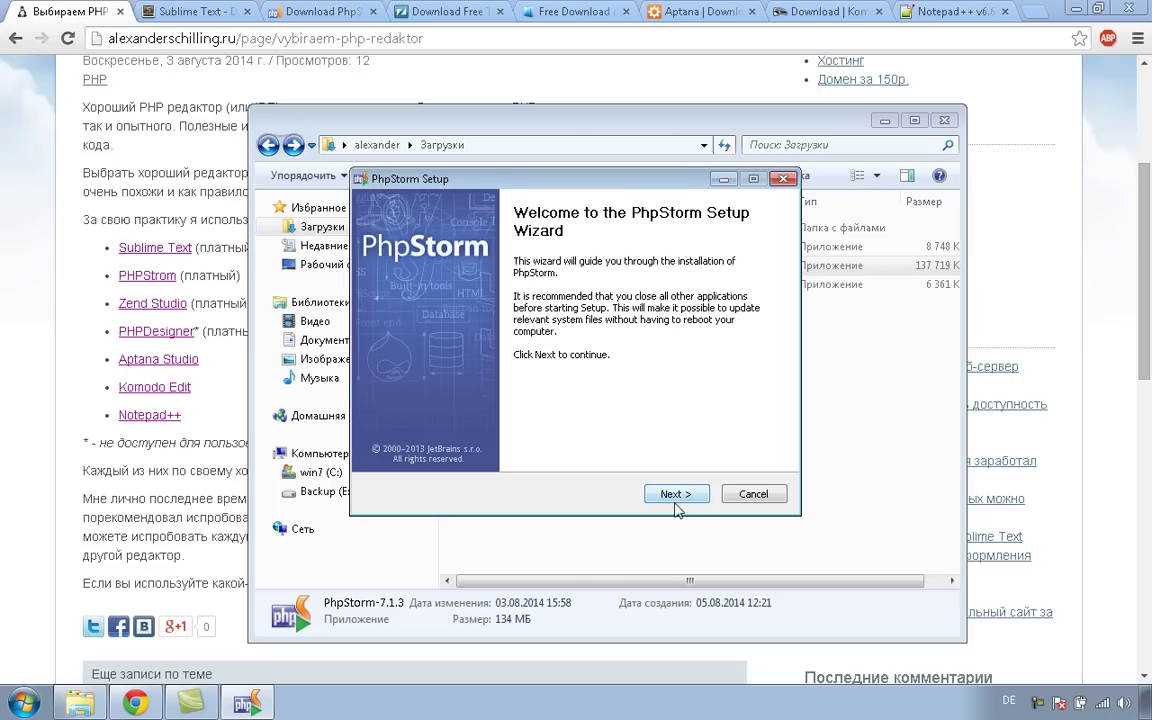
click(676, 494)
click(676, 494)
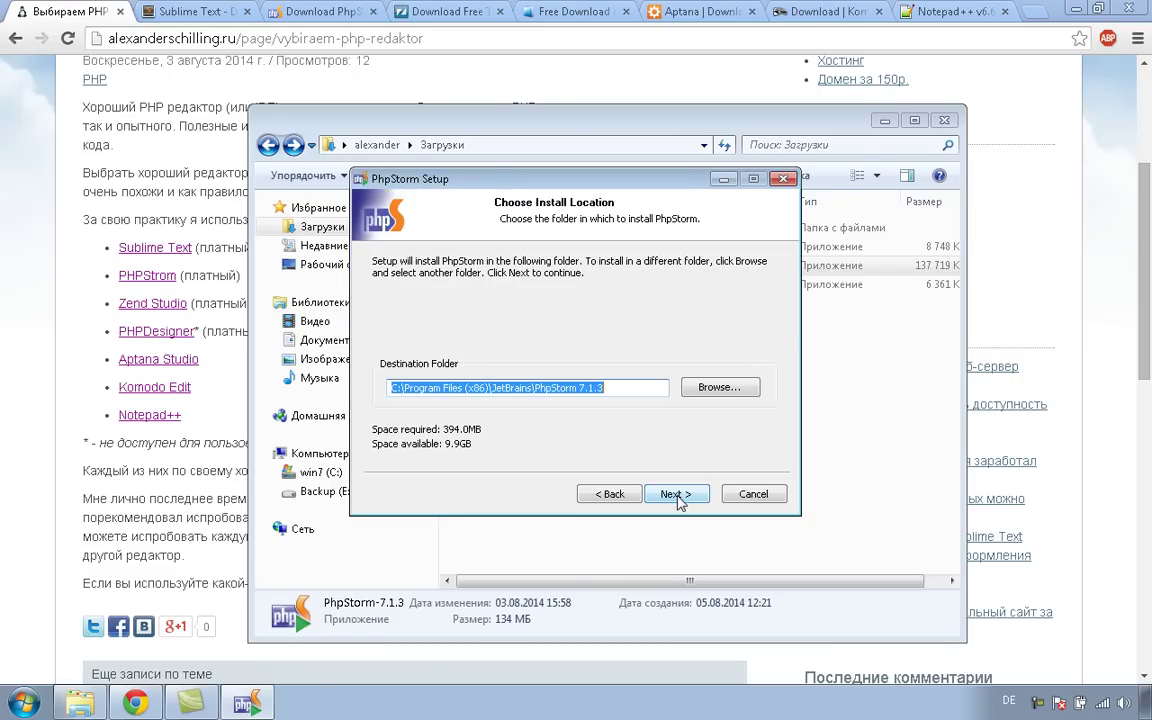
click(676, 494)
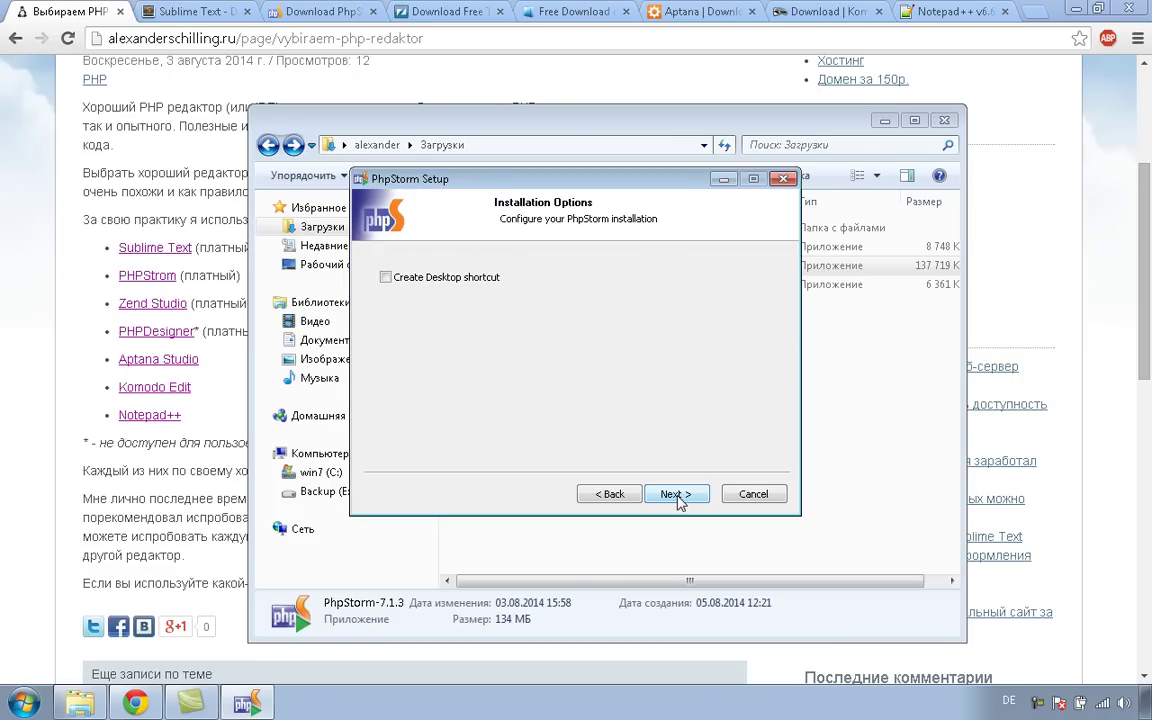
click(386, 277)
click(656, 496)
click(676, 495)
click(884, 121)
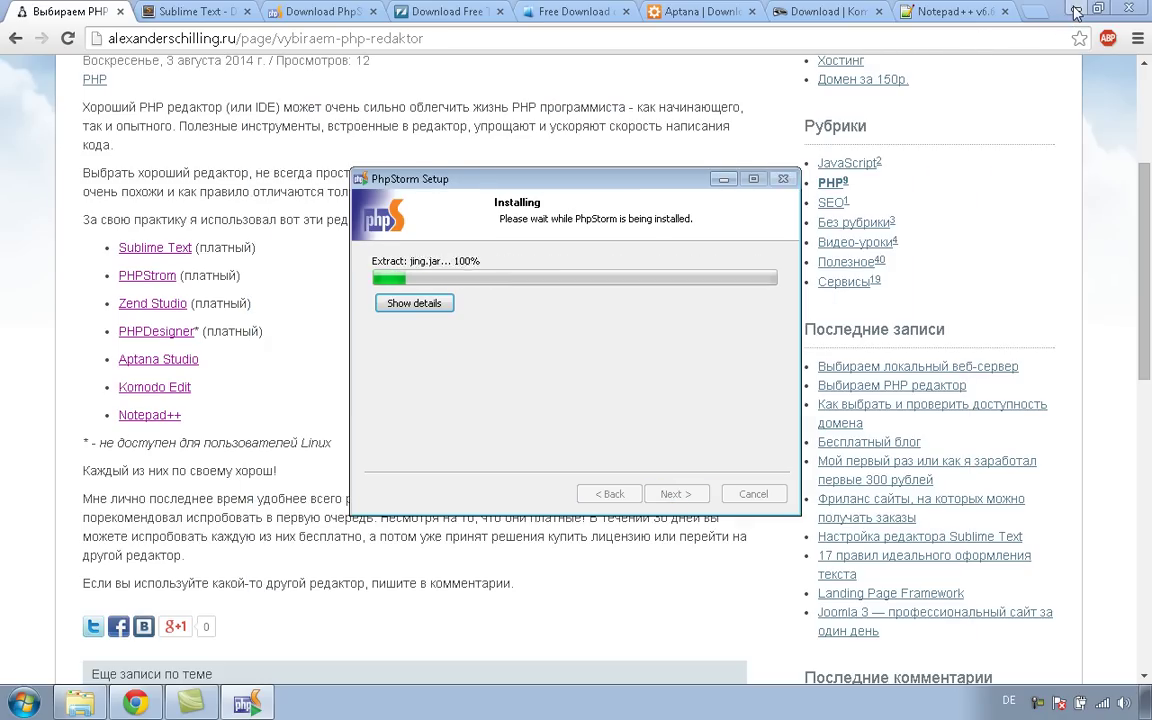
click(1071, 10)
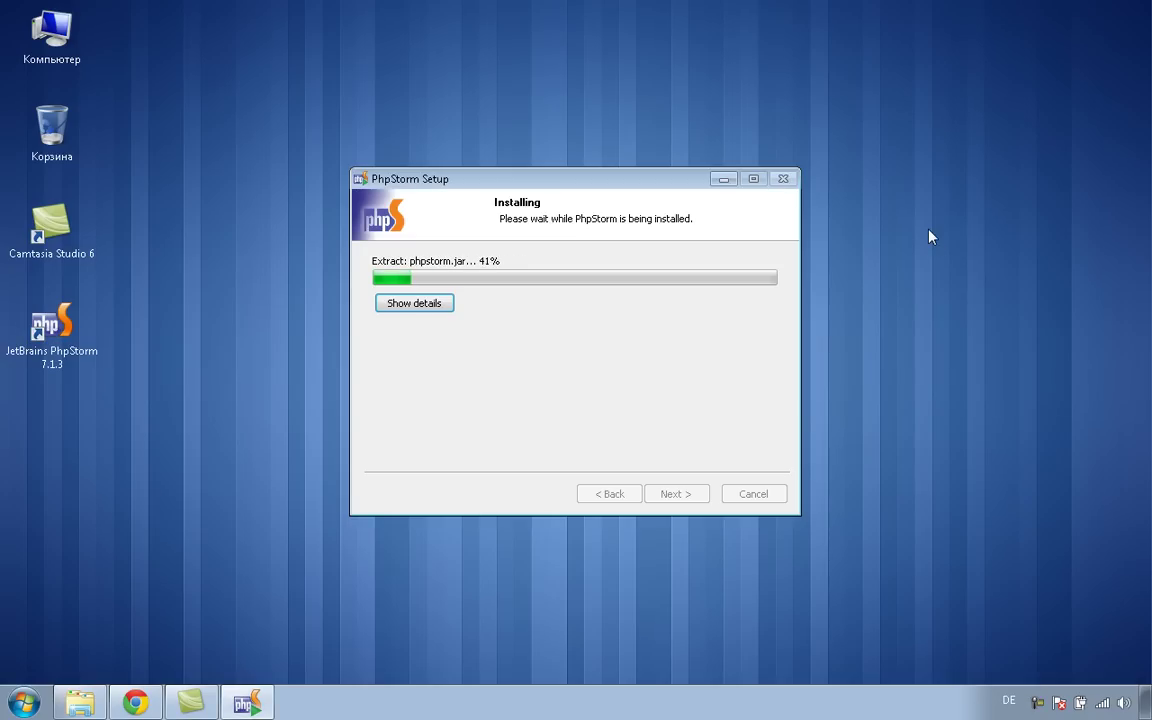
- Show the installation details and create a desktop shortcut for Sublime Text 2
click(409, 308)
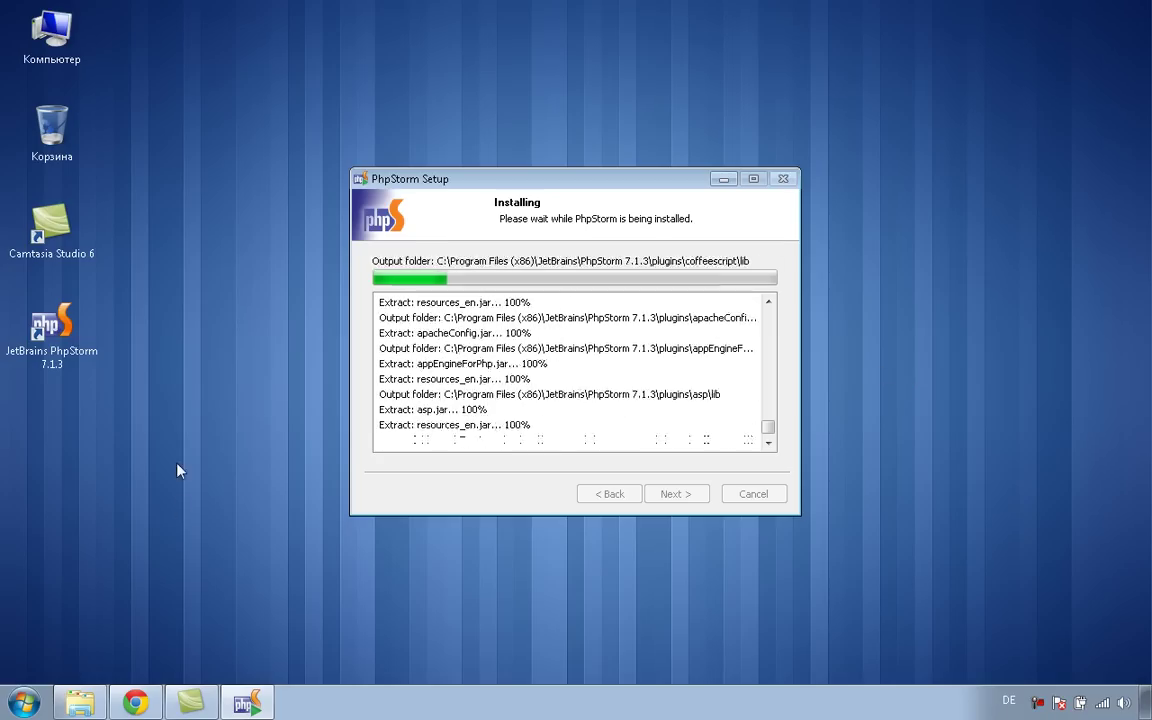
click(24, 703)
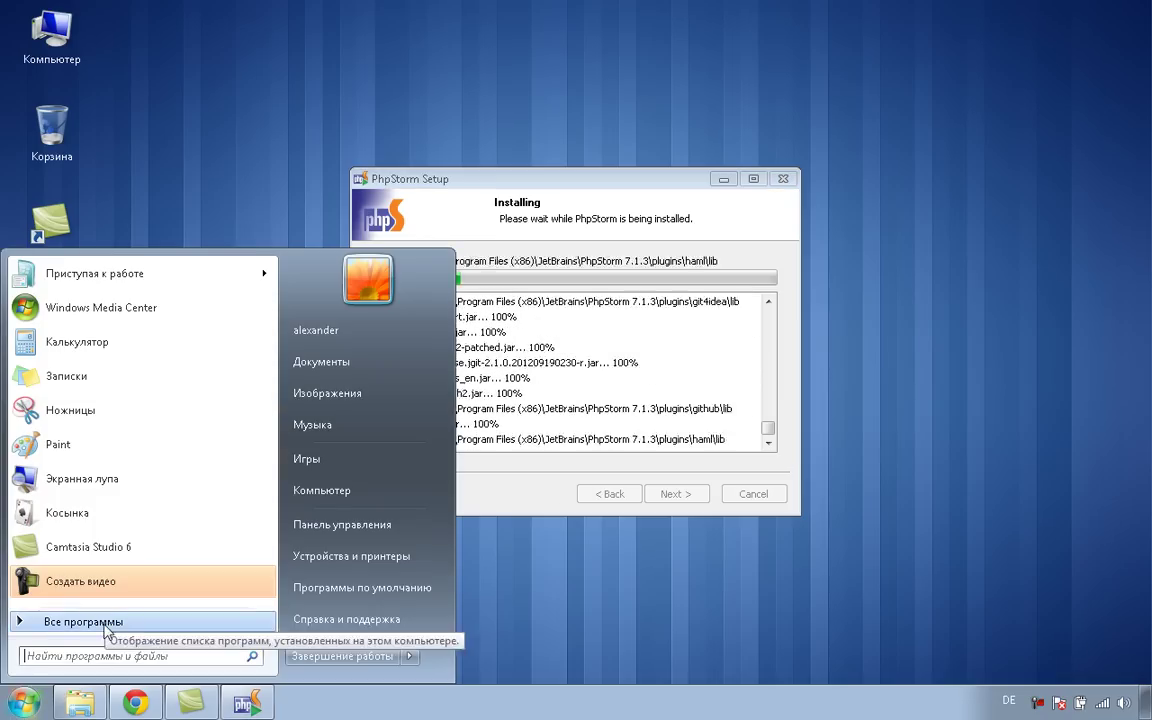
text(su)
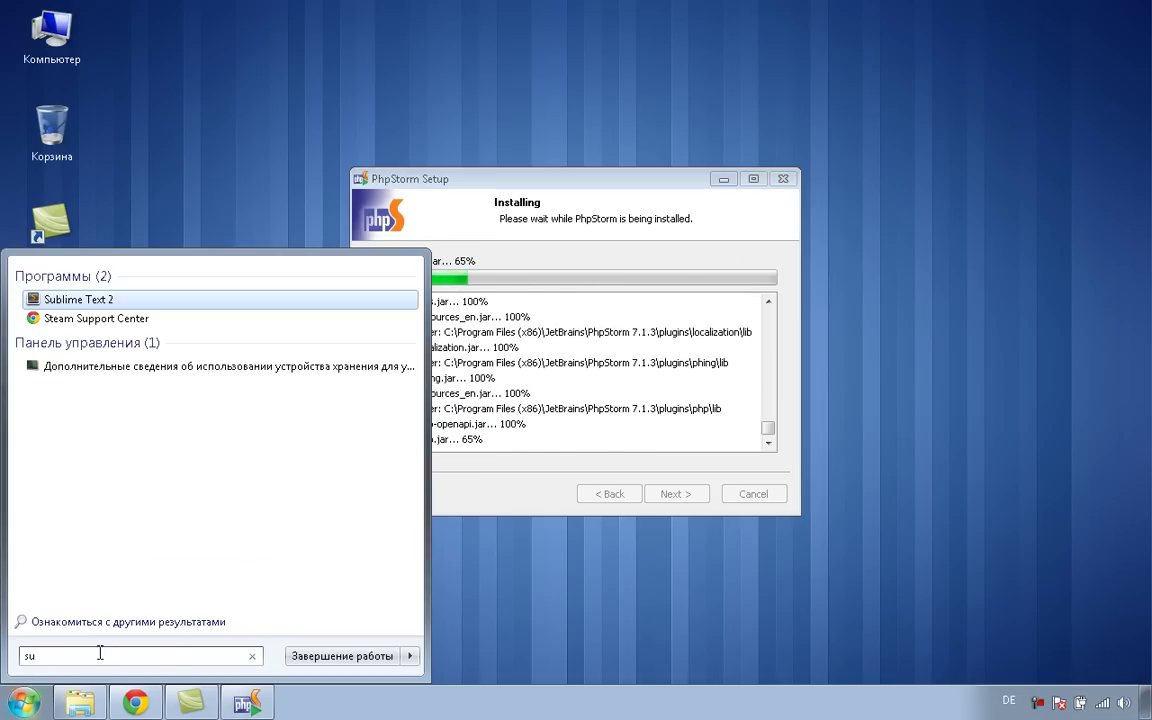
right_click(101, 302)
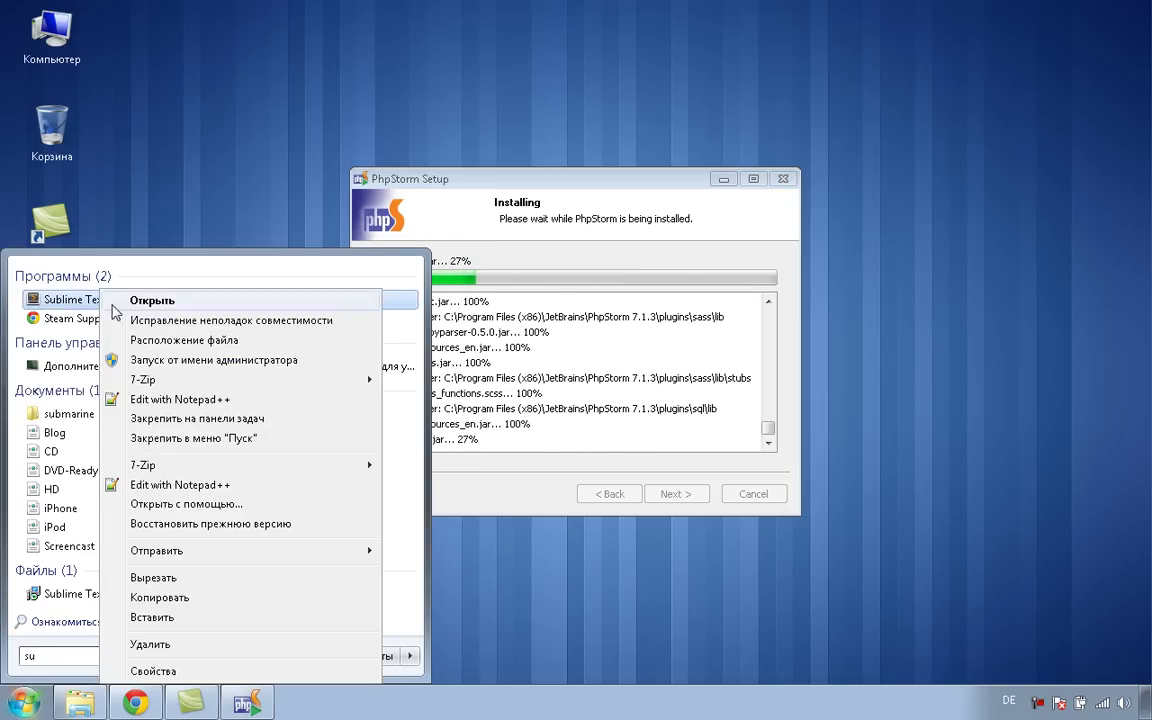
mouse_move(265, 552)
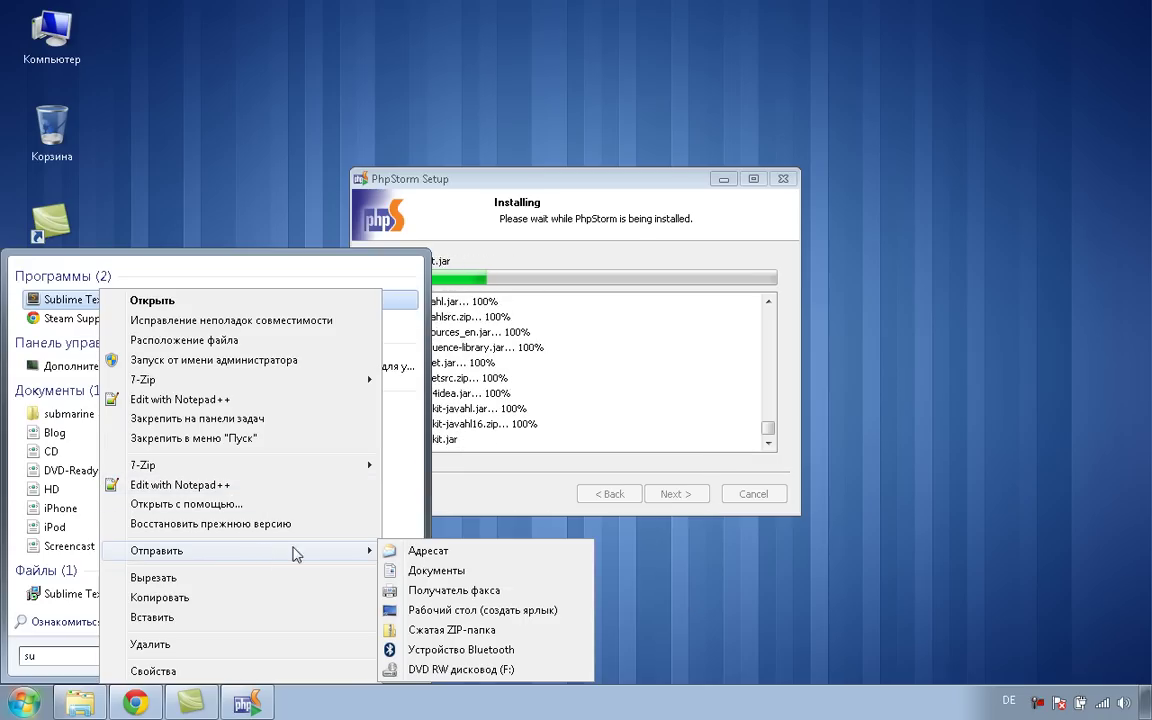
click(504, 609)
click(210, 80)
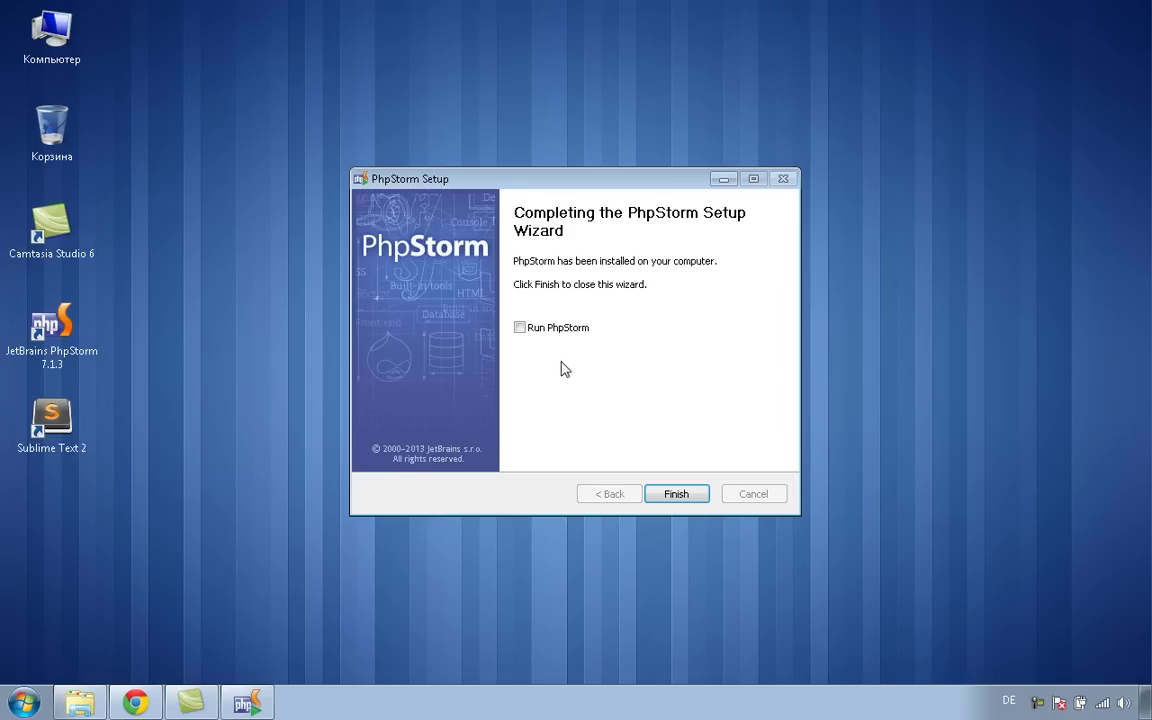
- Finish the PhpStorm setup wizard without running the program, and start PhpStorm from its desktop shortcut without importing settings
click(677, 494)
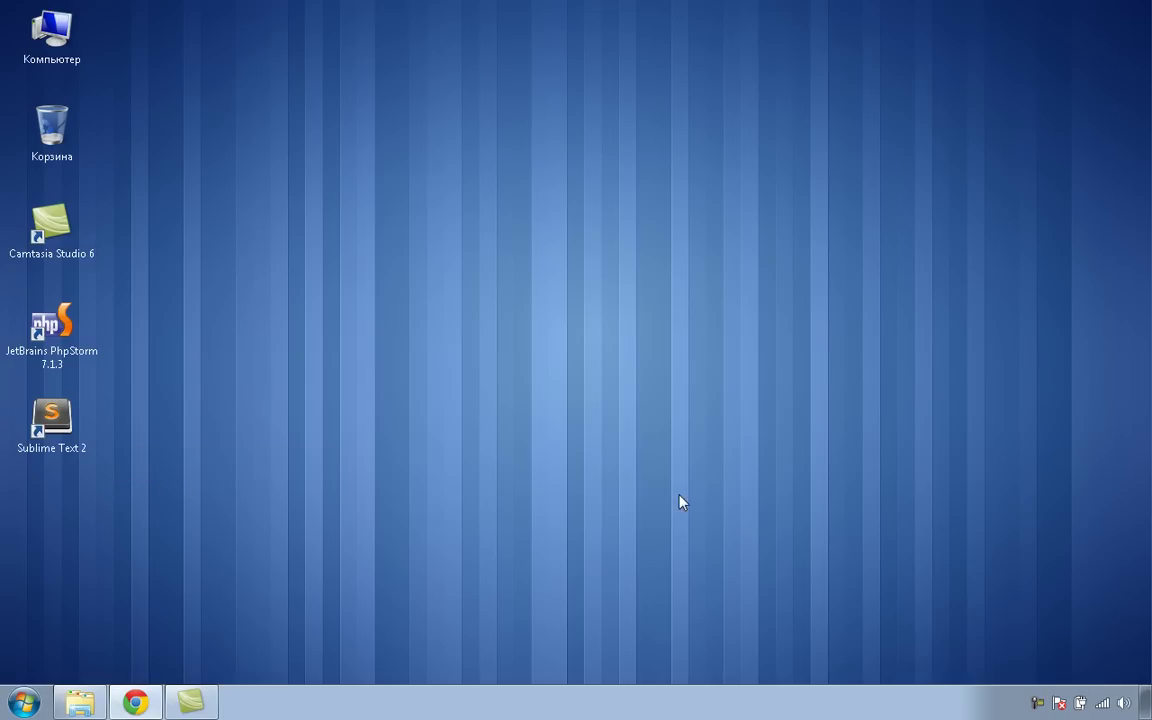
double_click(63, 347)
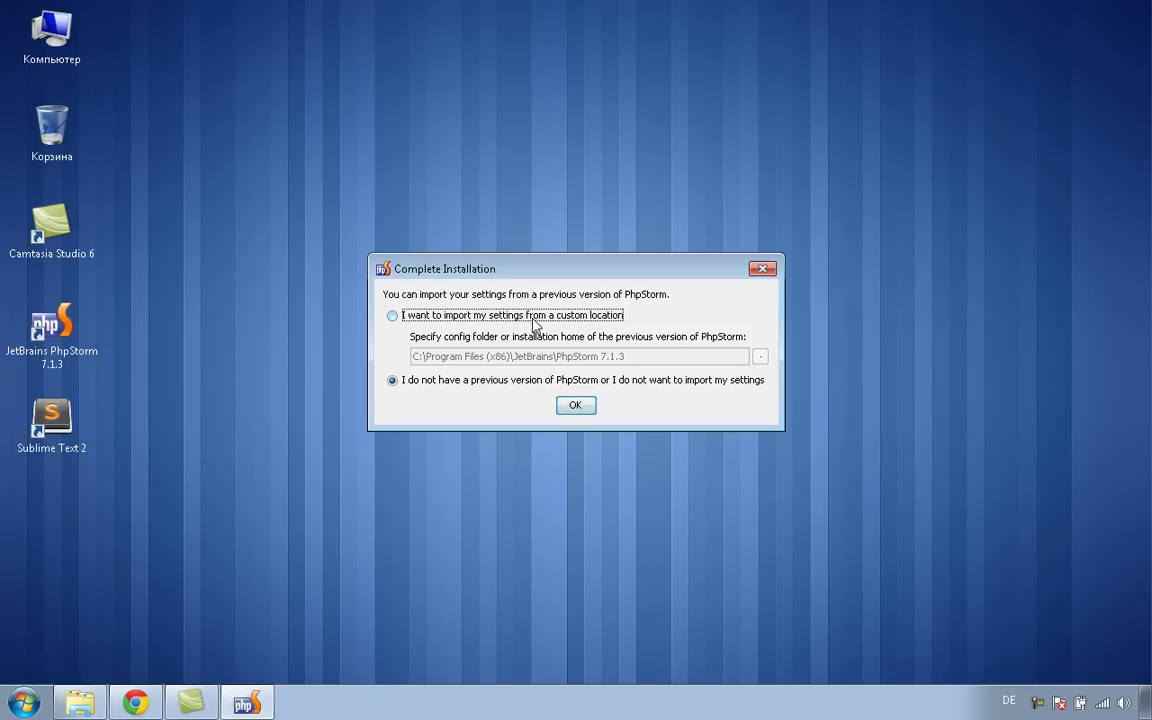
click(422, 384)
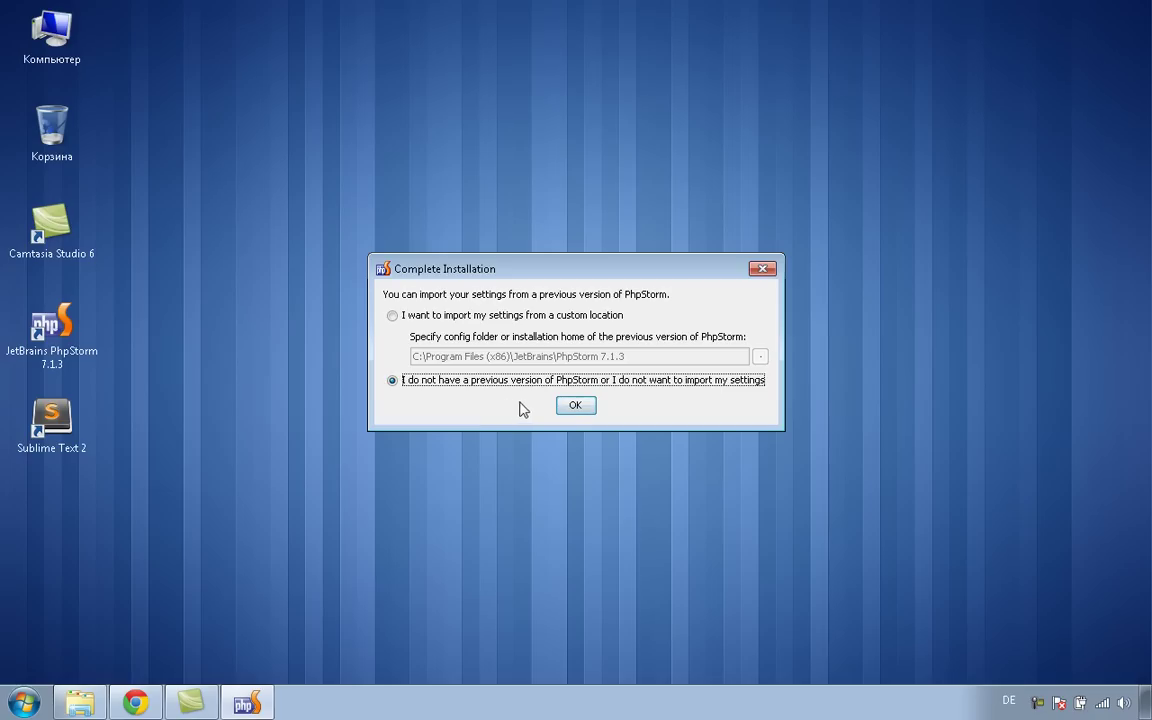
click(576, 406)
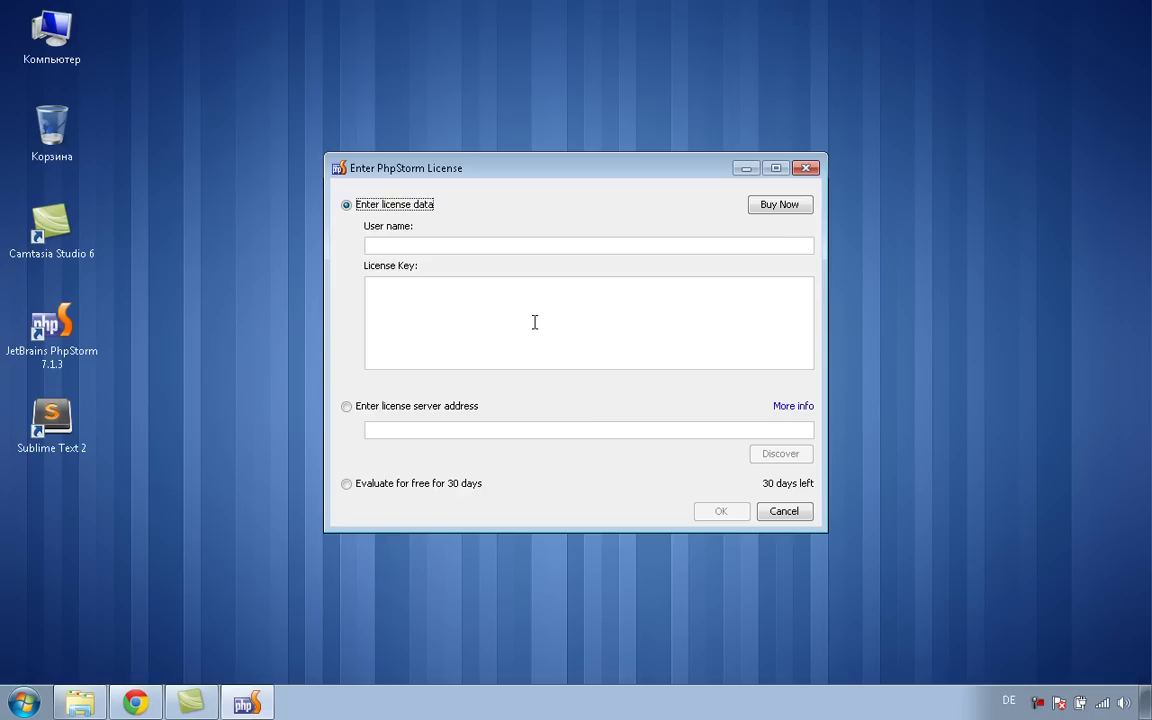
- Choose to evaluate PhpStorm for free for 30 days instead of entering license data
click(422, 244)
click(394, 486)
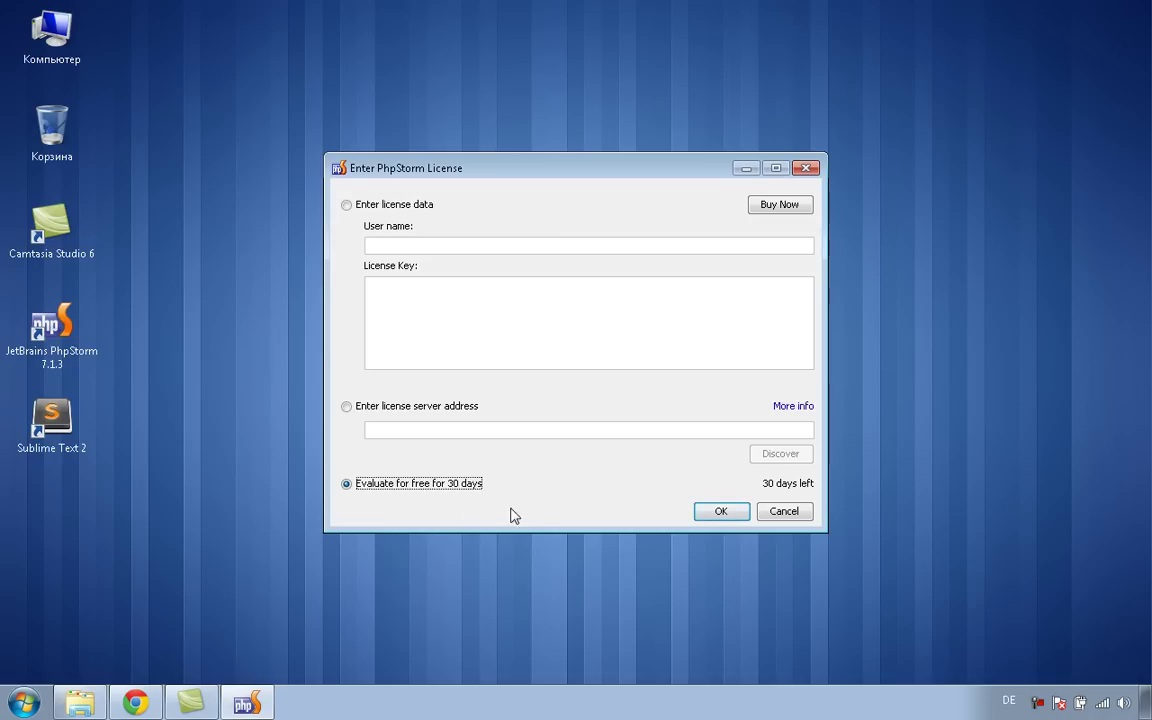
click(719, 513)
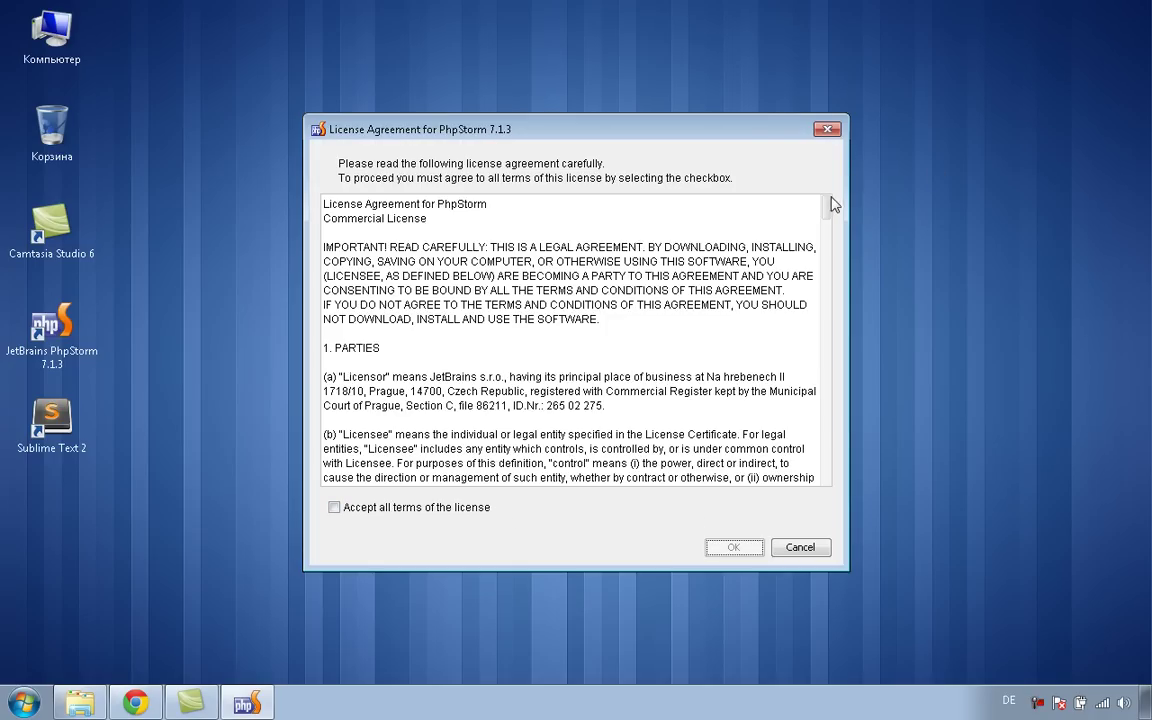
- Accept all terms of the license agreement and keep the default keymap, IDE theme and editor colors in the initial configuration
mouse_move(825, 206)
mouse_down()
mouse_move(823, 548)
mouse_move(838, 211)
mouse_up()
click(432, 510)
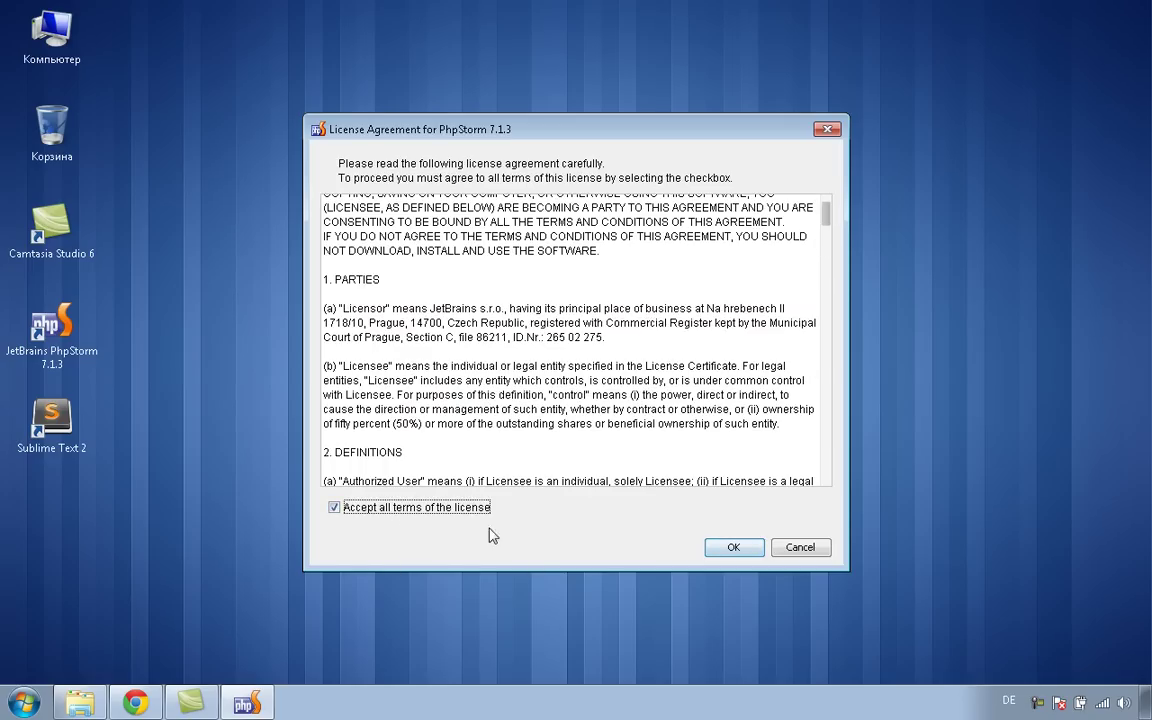
click(733, 547)
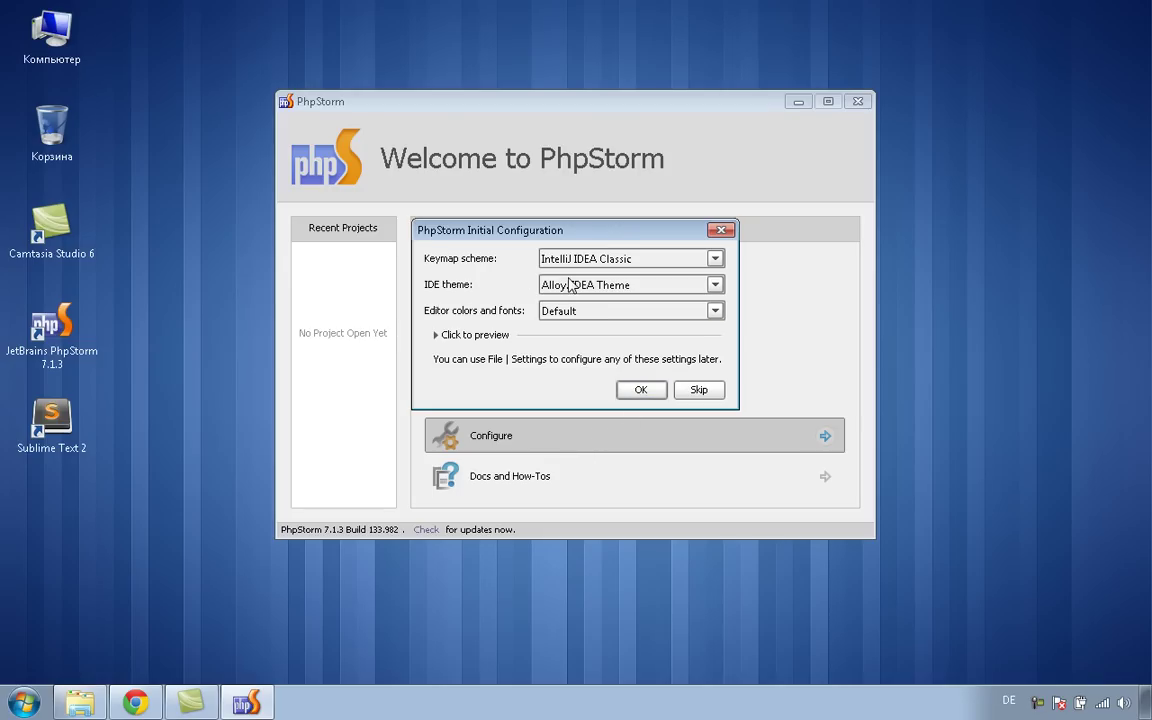
click(641, 390)
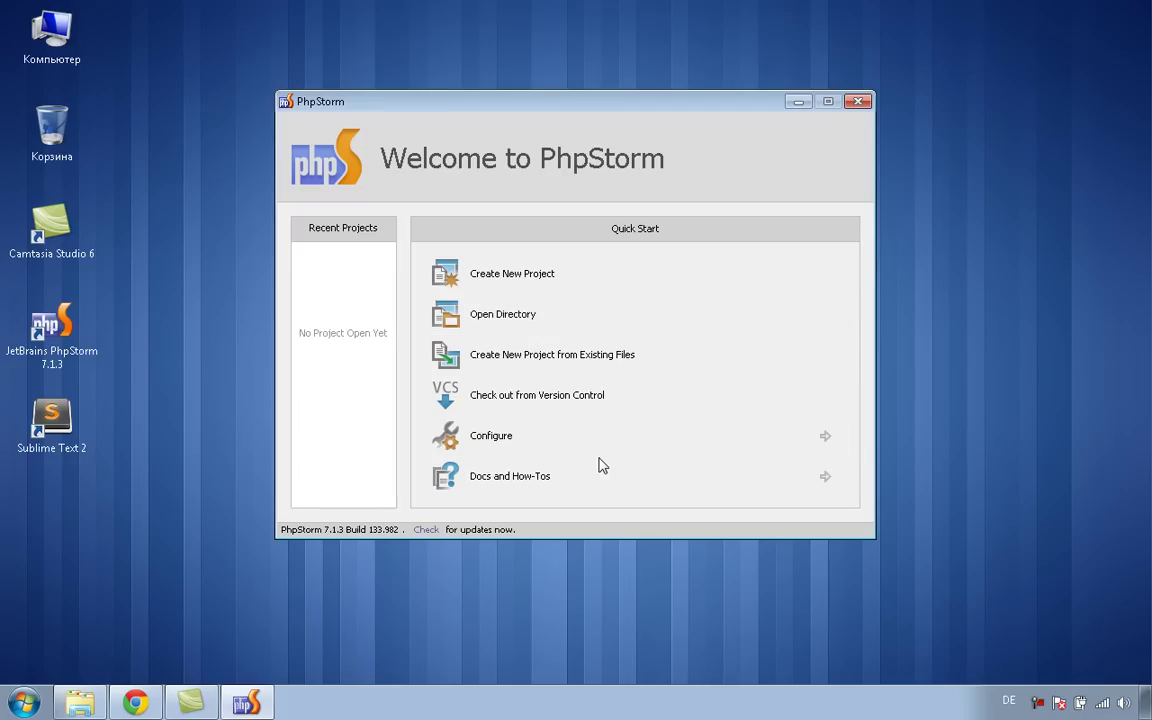
- Create a new empty project named test and allow PhpStorm through the Windows firewall on private networks
click(547, 363)
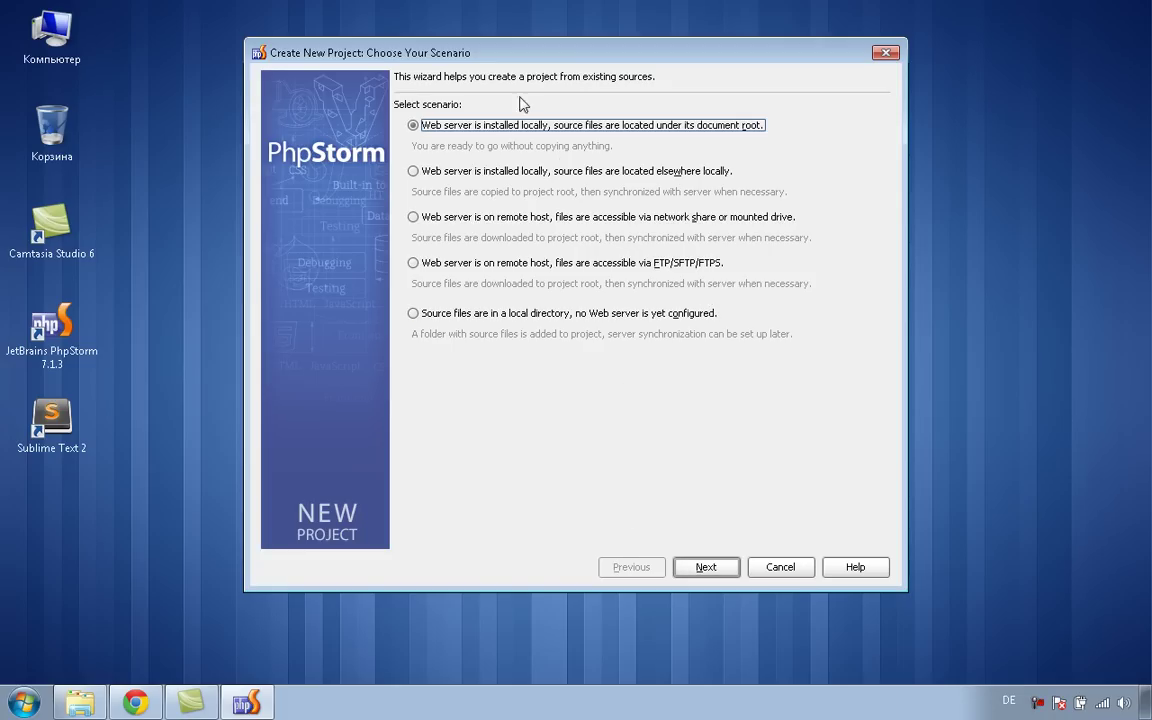
click(782, 569)
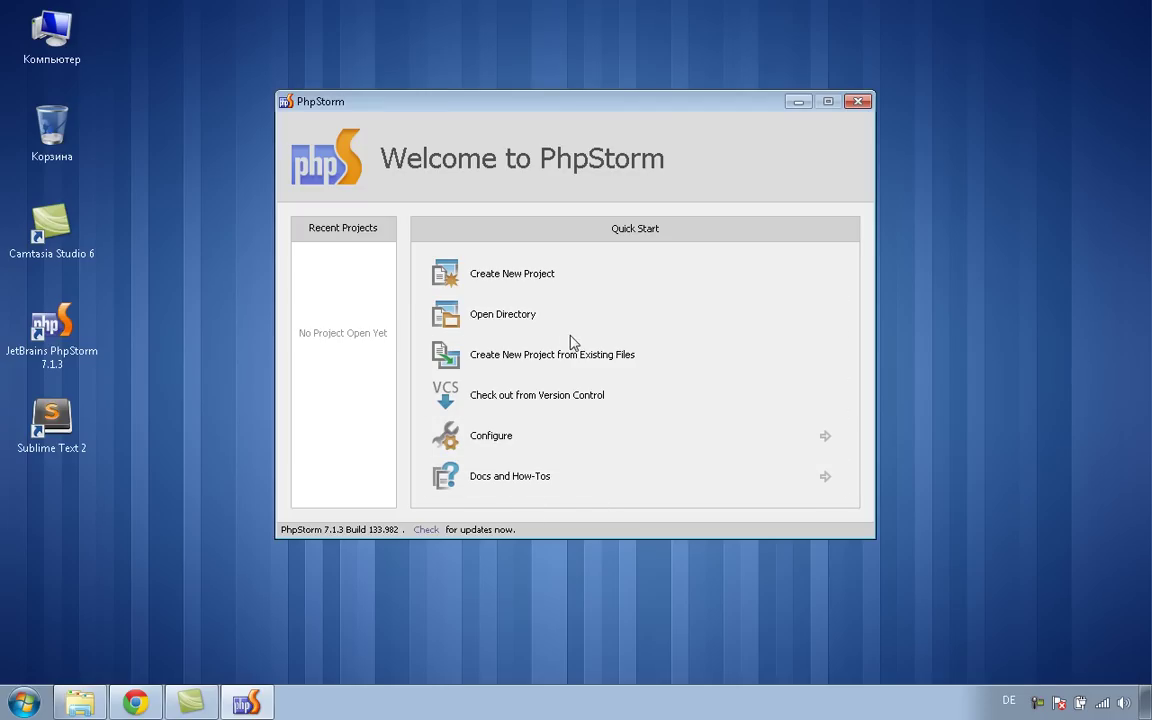
click(532, 280)
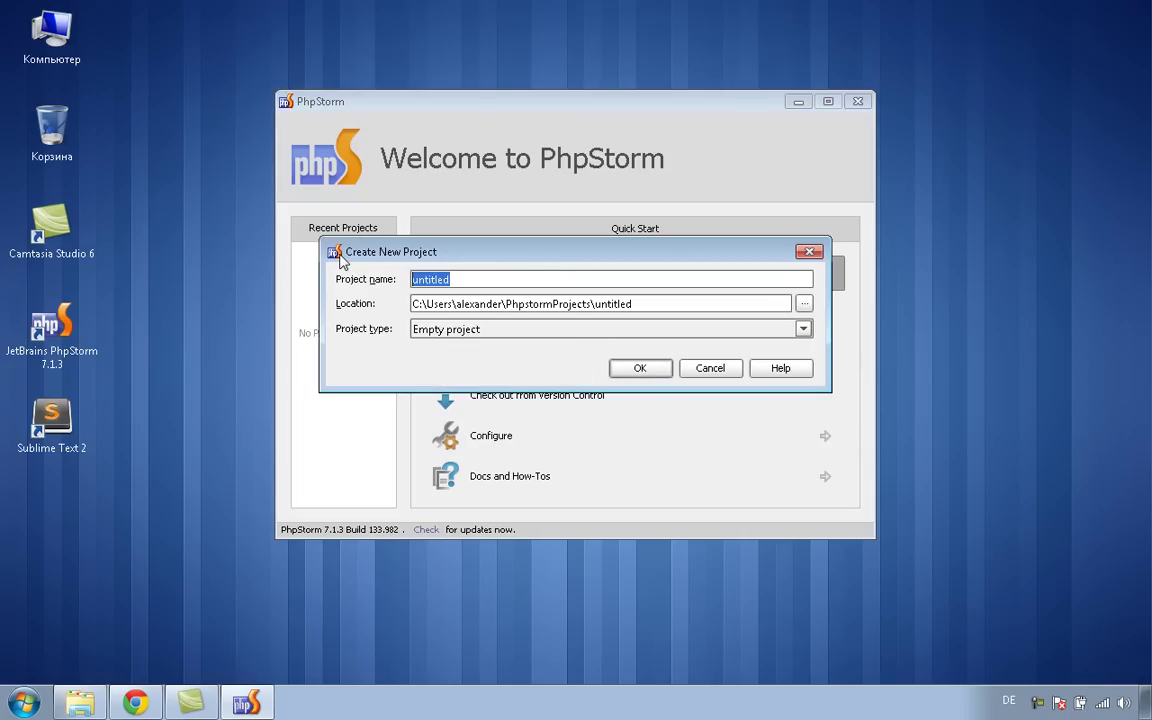
text(test)
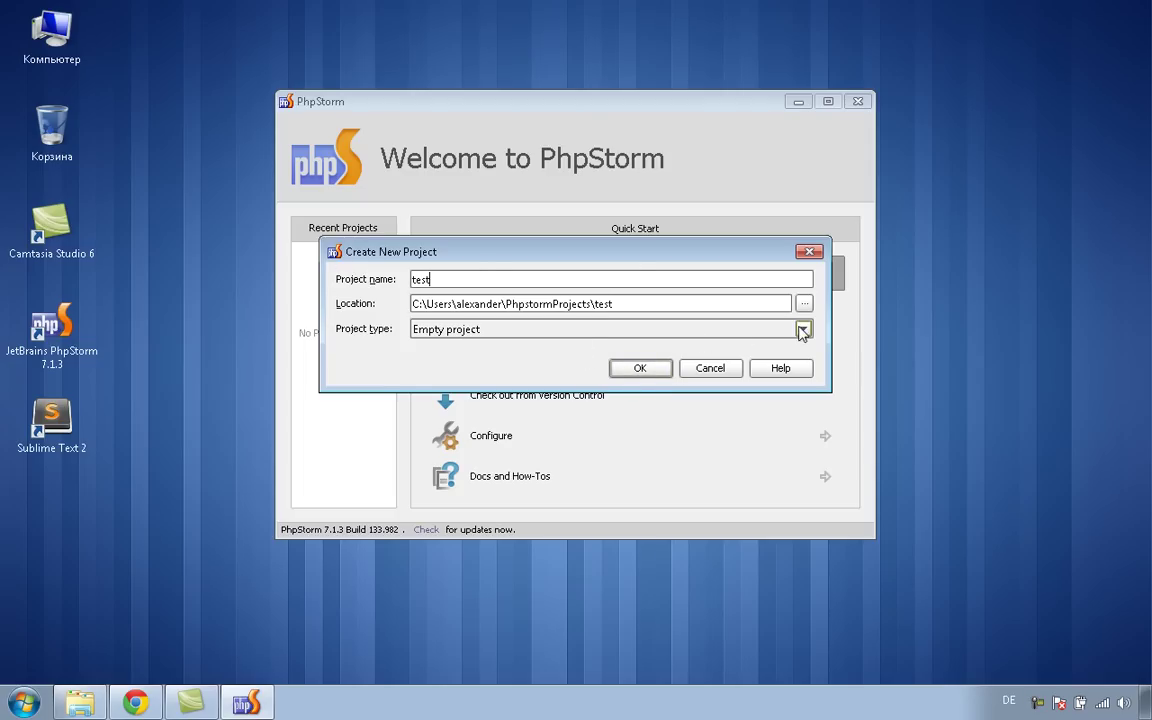
click(648, 371)
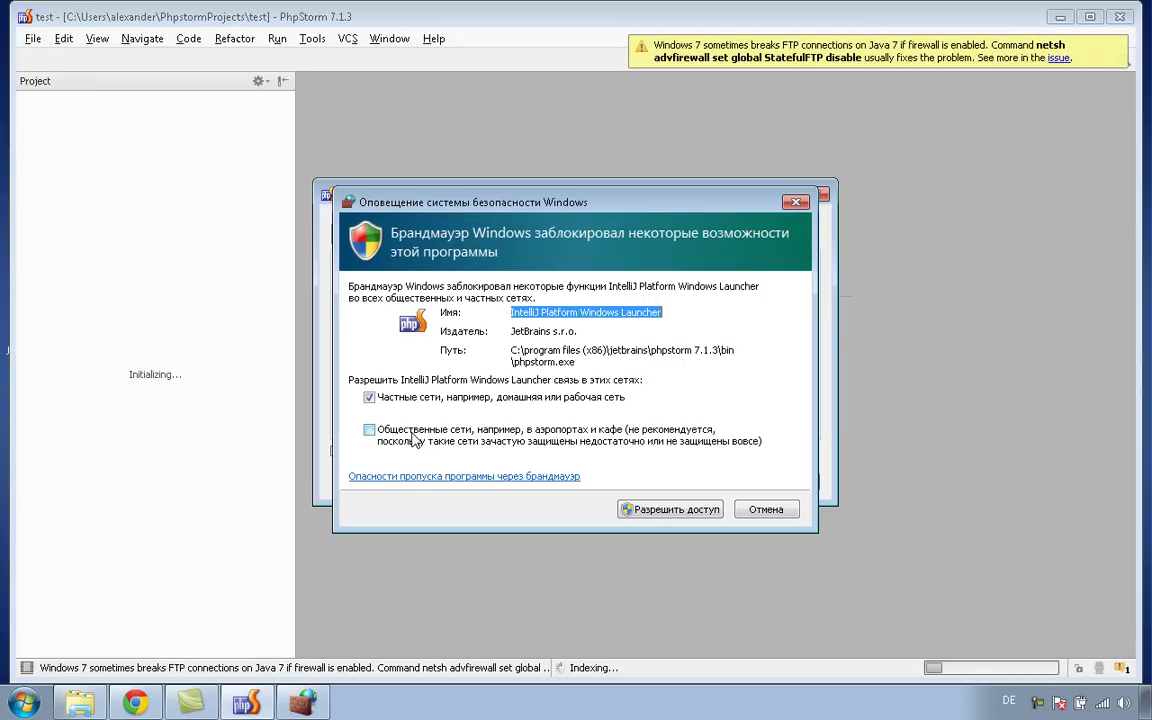
click(676, 511)
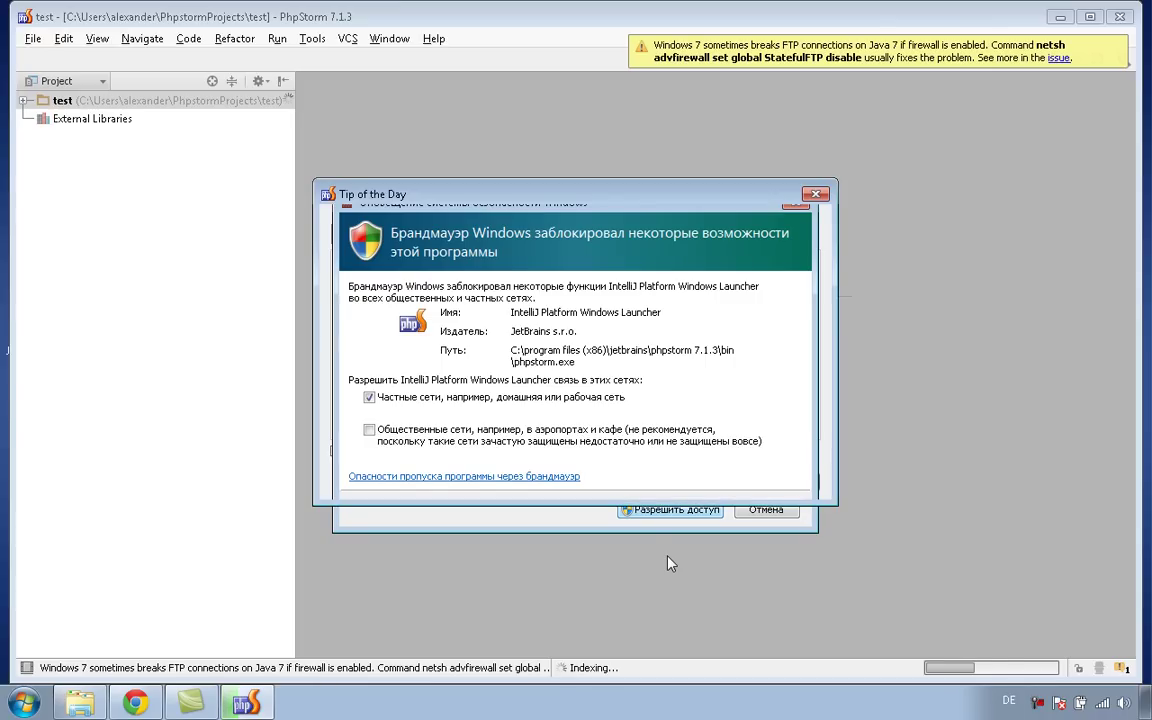
click(670, 509)
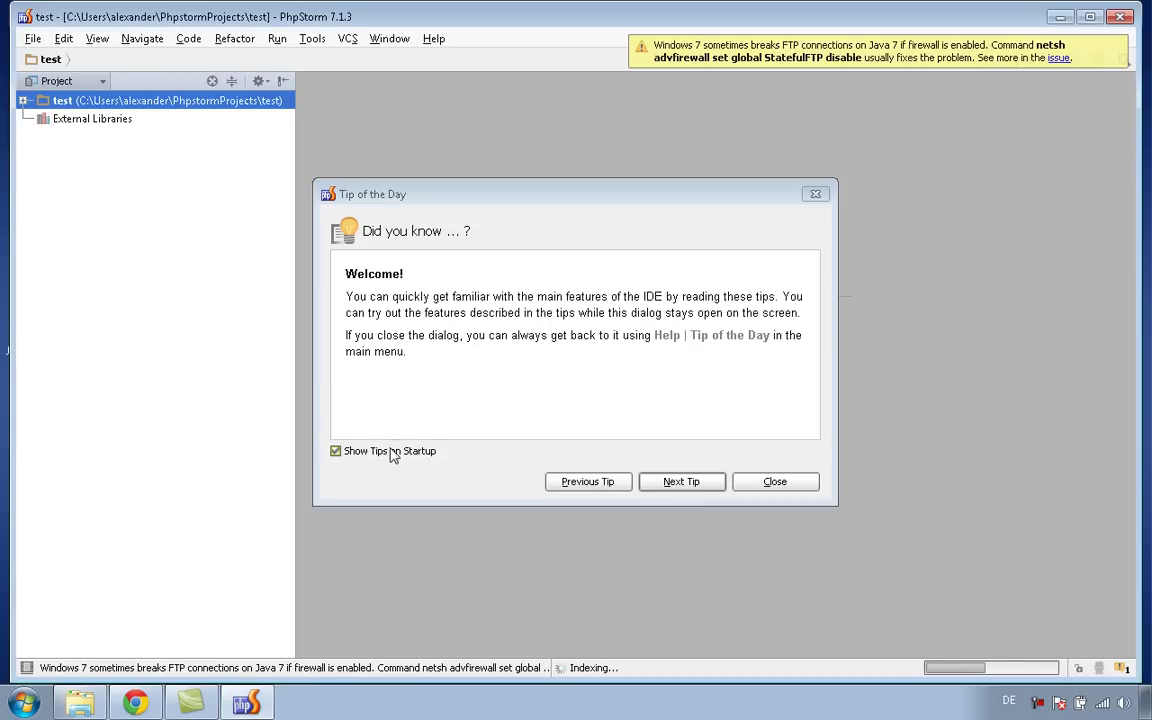
- Turn off tips on startup, dismiss the tip of the day and the tool windows hint, and maximize the project window
click(338, 451)
click(773, 481)
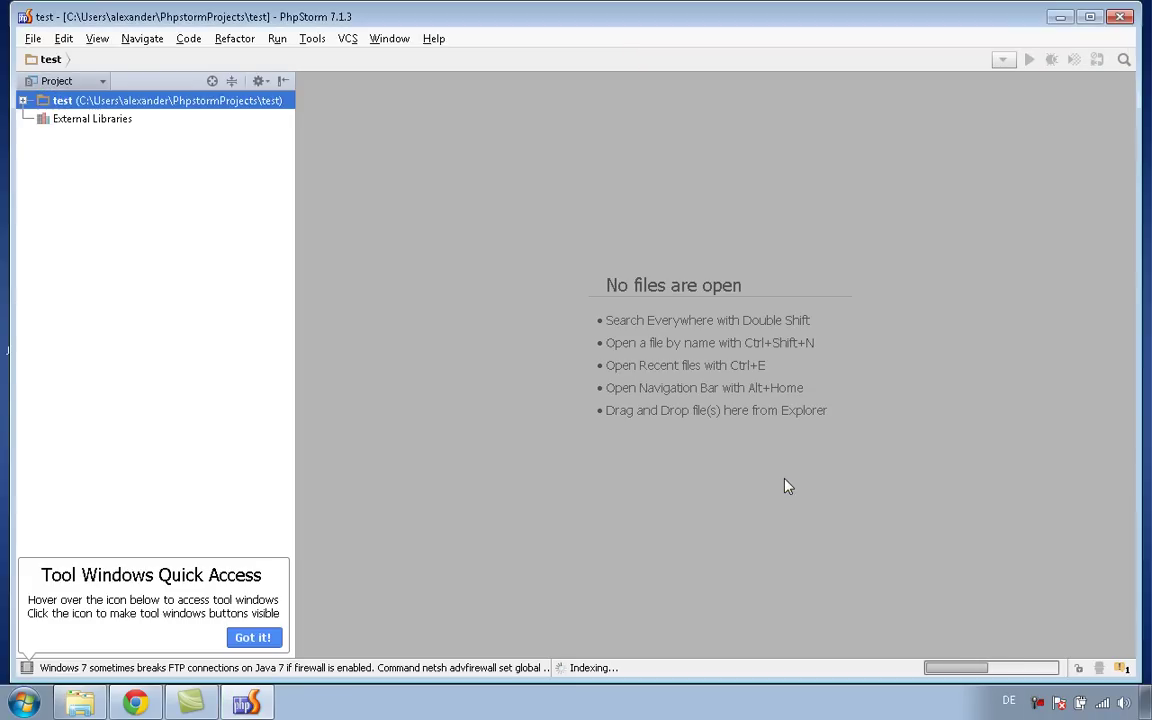
click(256, 639)
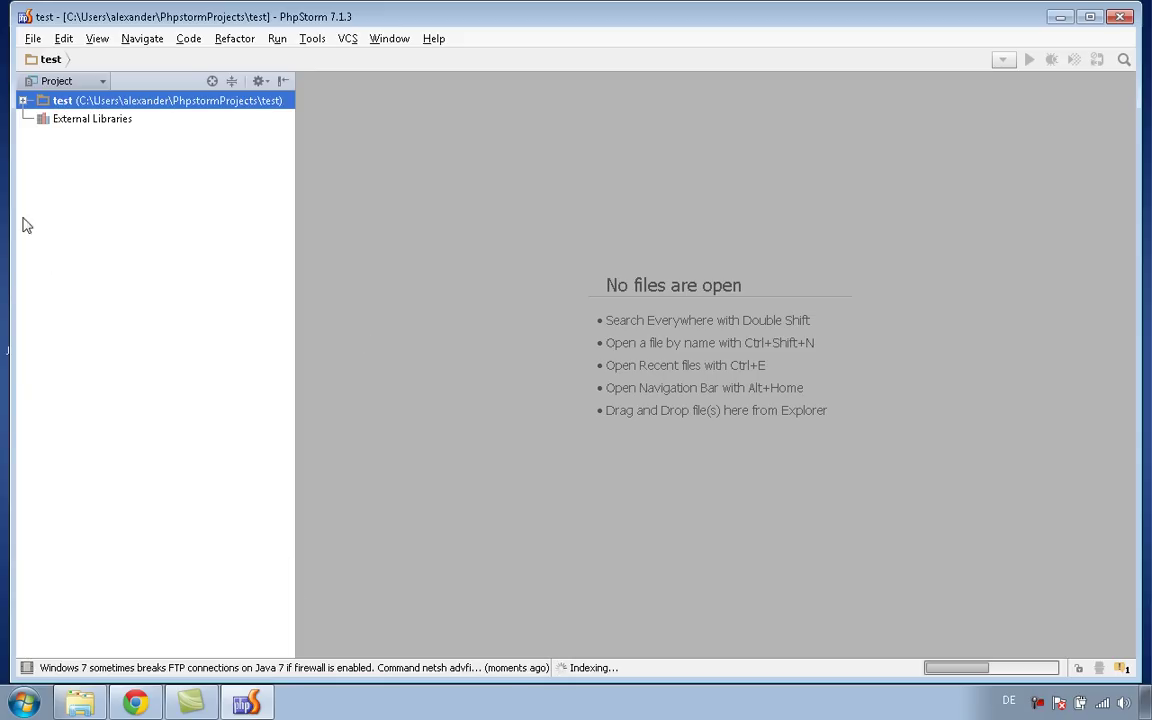
click(23, 101)
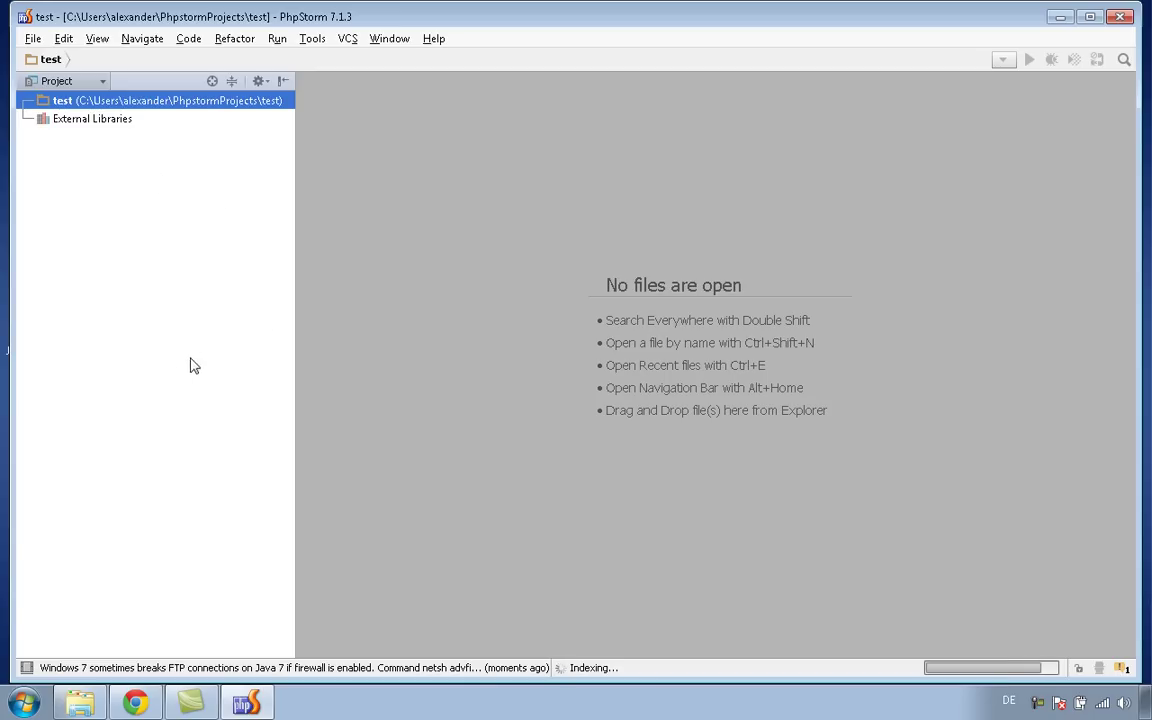
click(1091, 18)
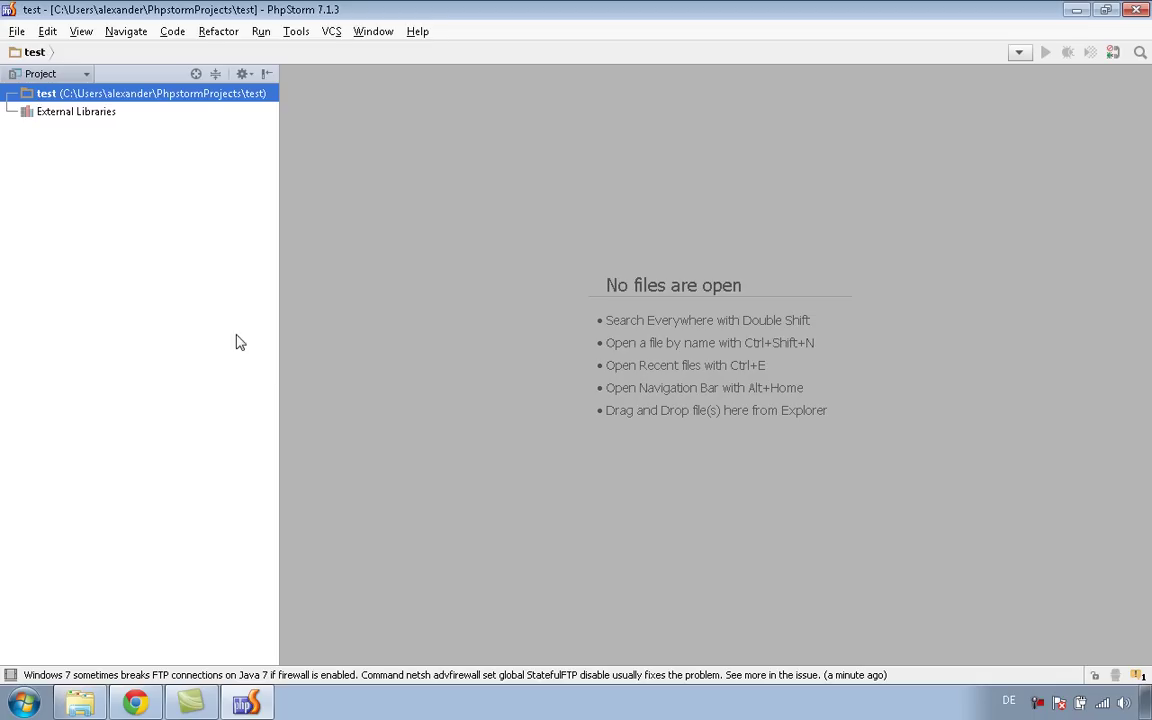
click(300, 38)
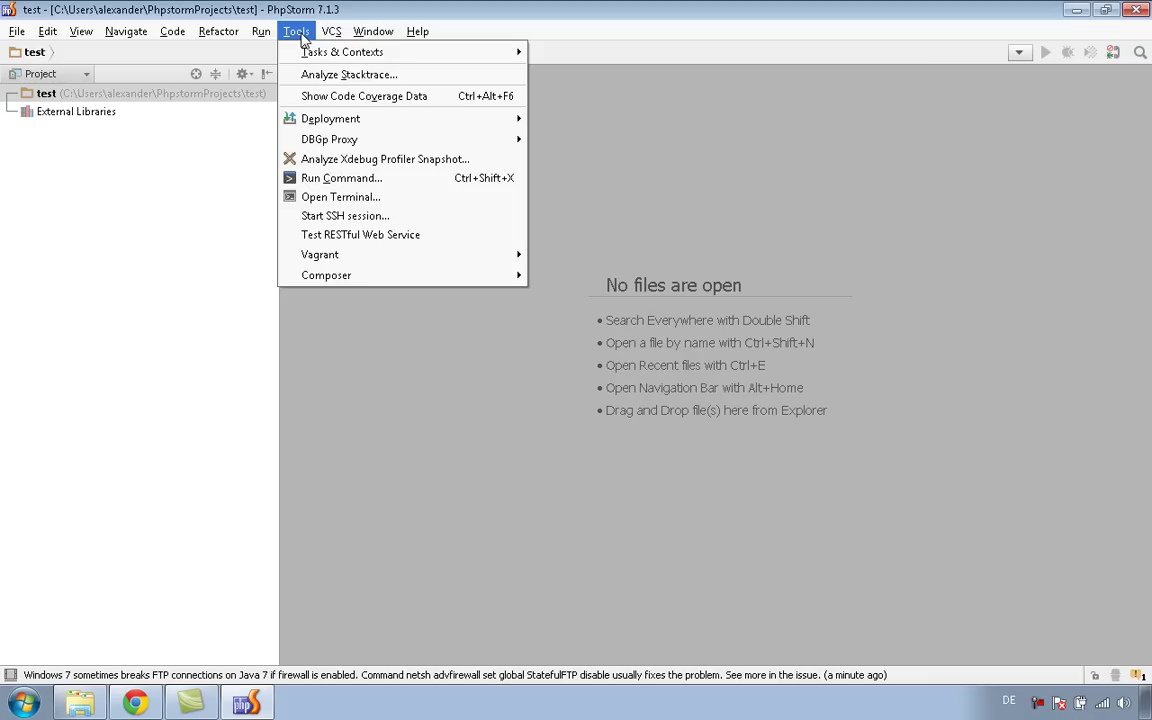
mouse_move(373, 122)
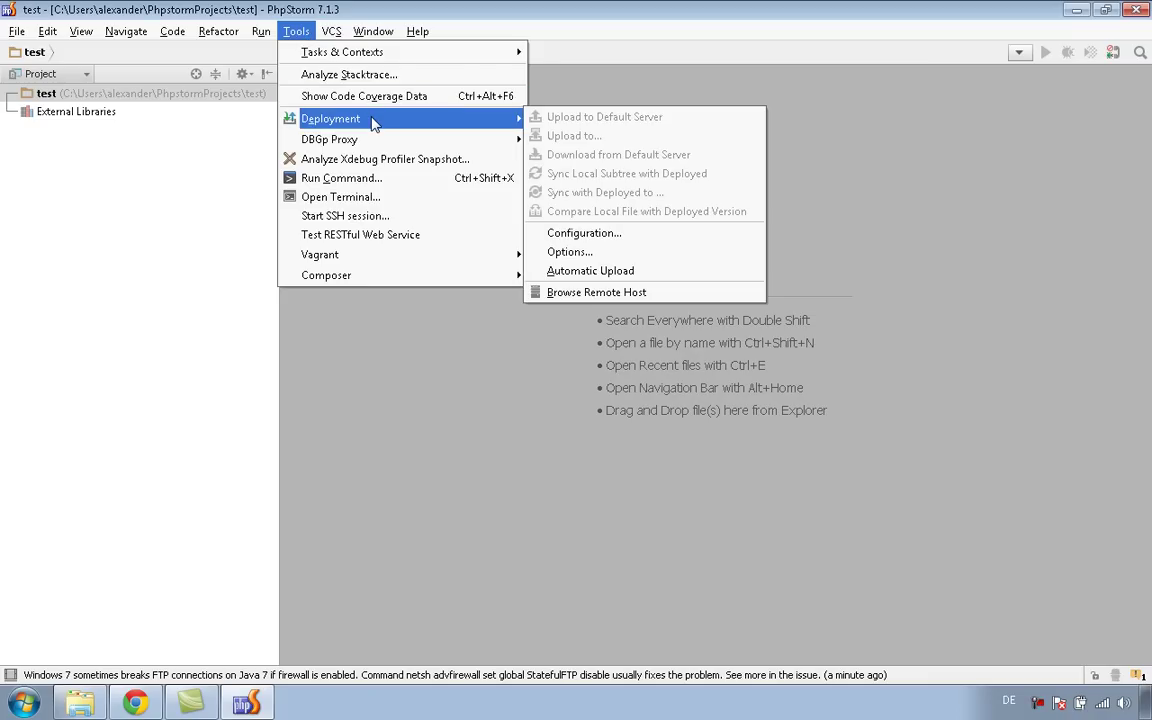
click(296, 33)
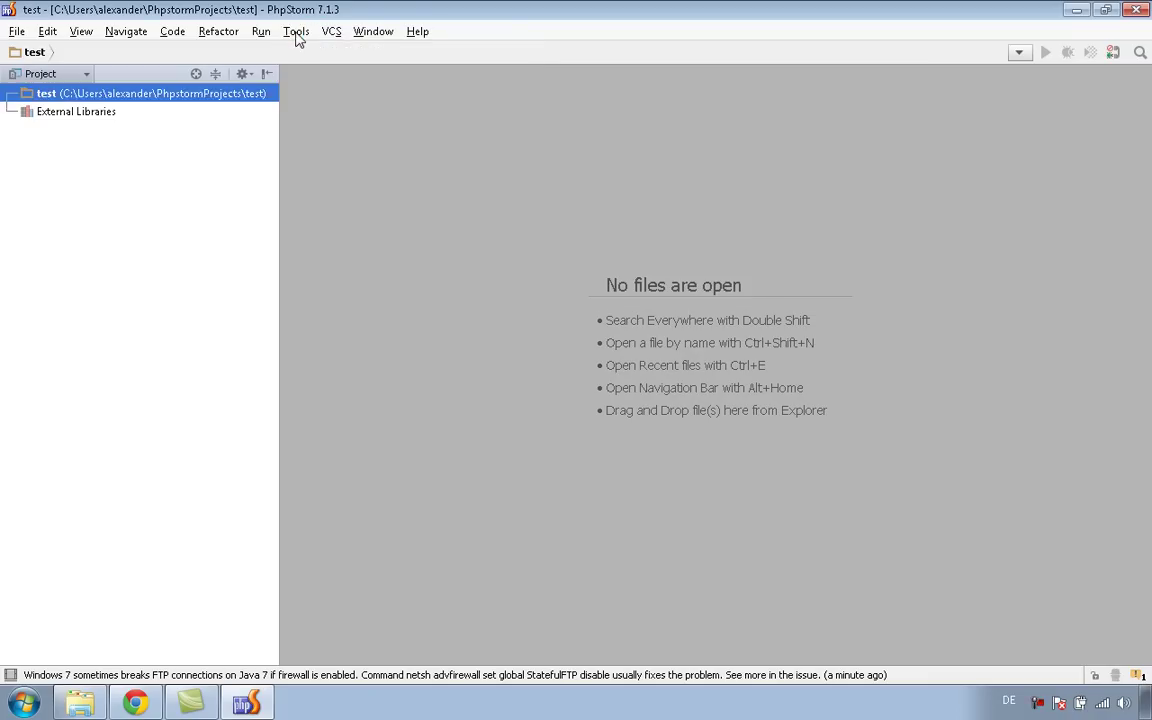
- Create a new PHP file named index in the test project folder
right_click(110, 100)
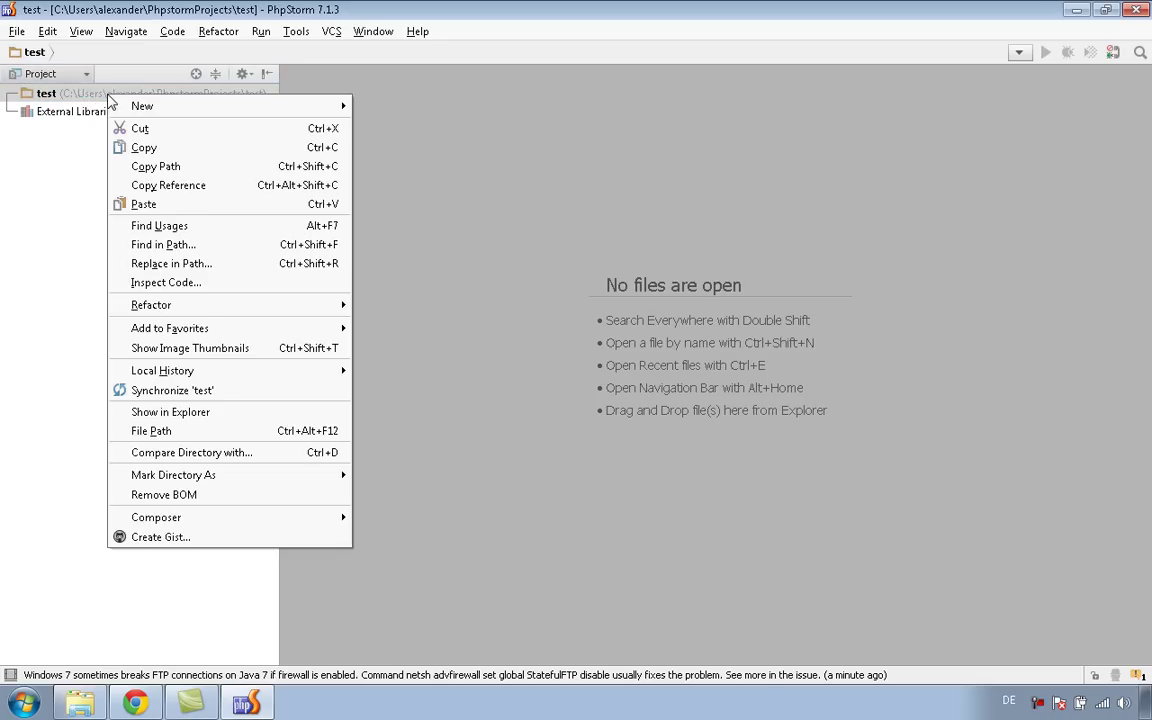
mouse_move(206, 106)
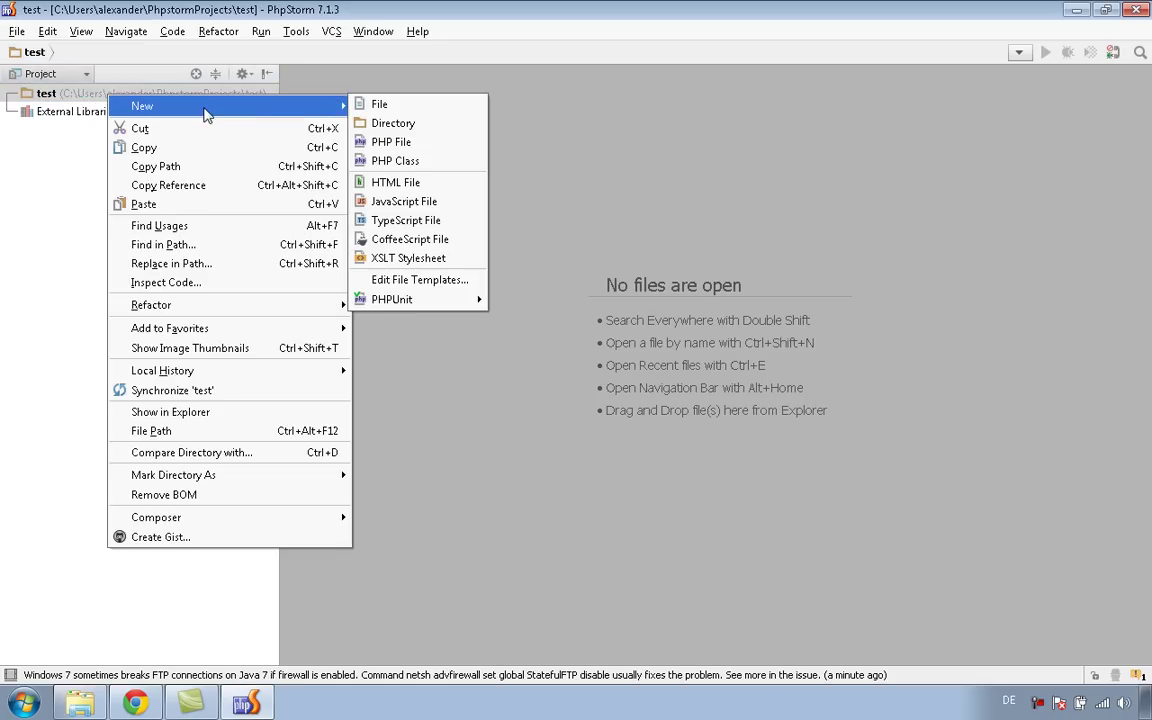
click(397, 142)
text(index)
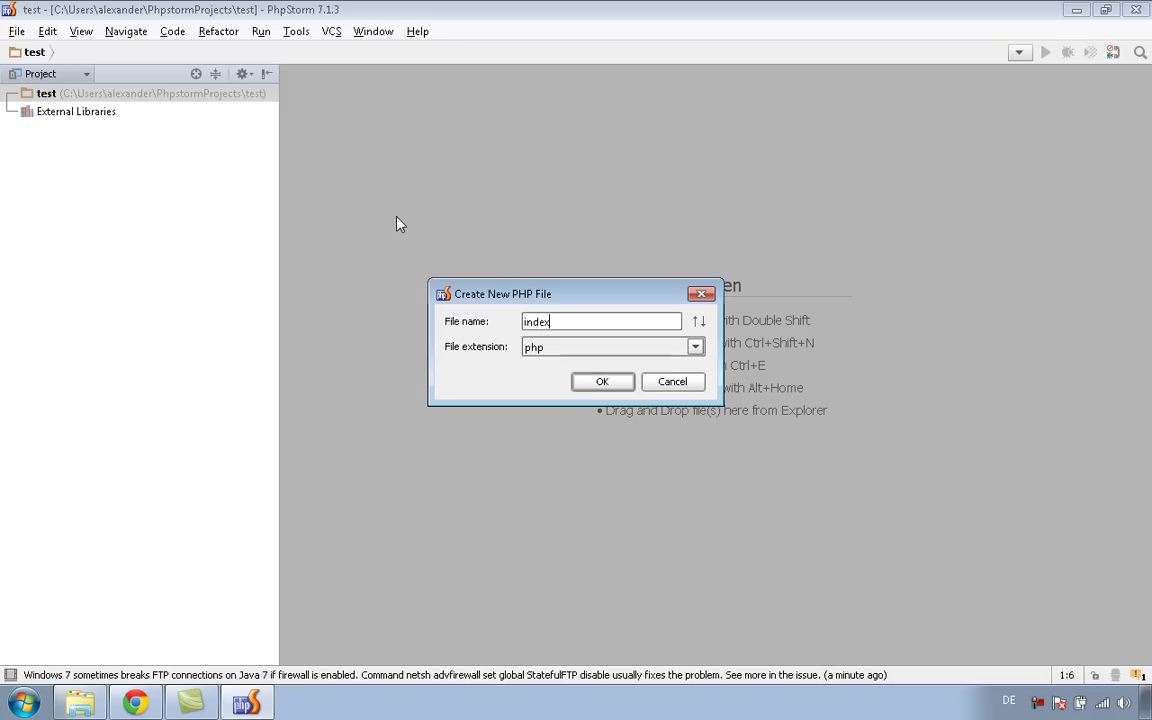
click(601, 388)
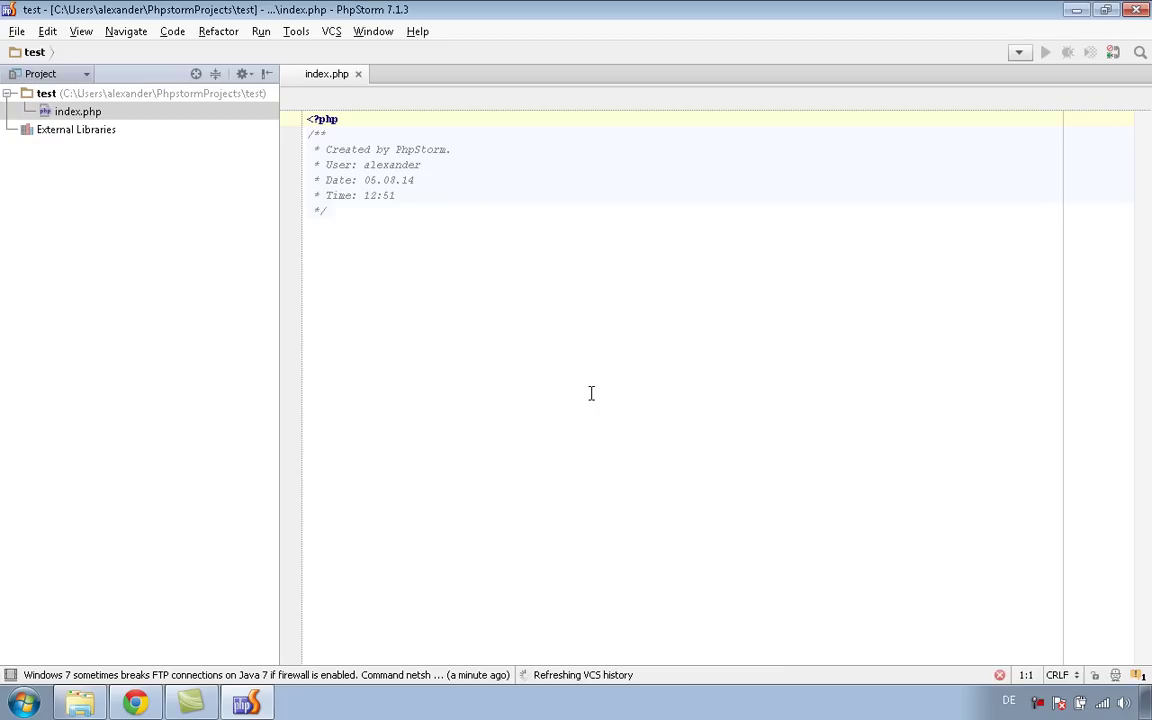
- Delete the header comment in index.php and begin an echo statement on line 3 with the string "Hel"
drag(391, 255, 301, 129)
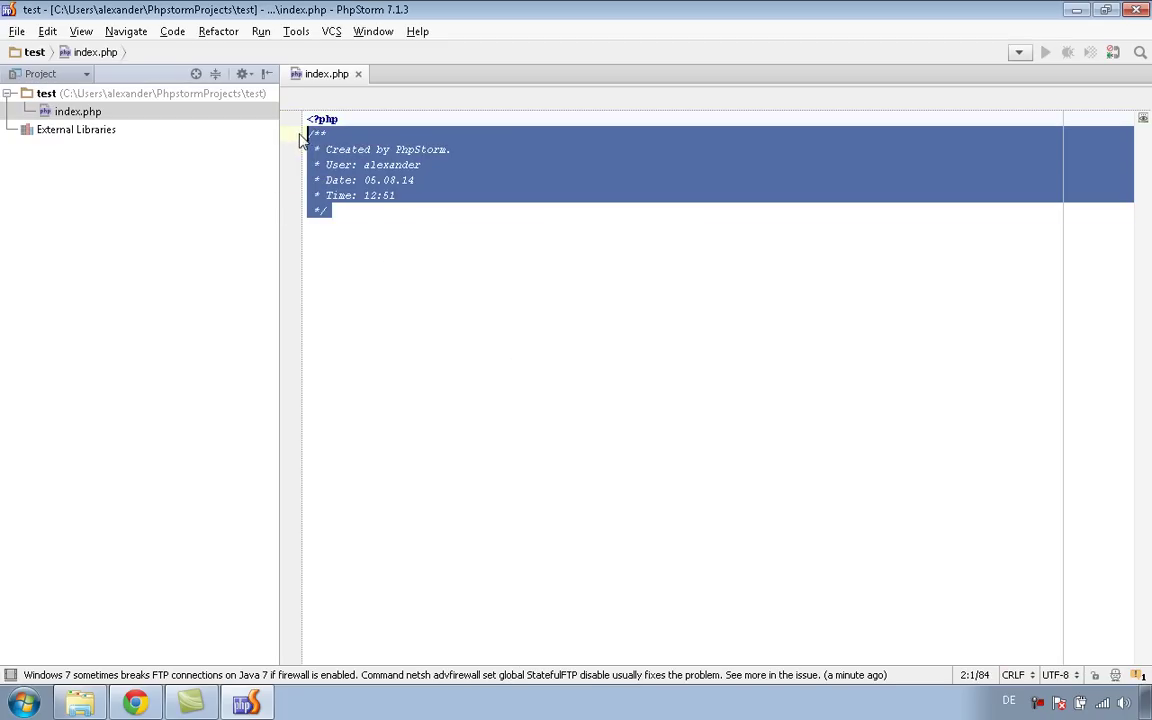
key(BackSpace)
key(Return)
text(echo )
text(prin)
key(BackSpace)
key(BackSpace)
key(BackSpace)
key(BackSpace)
text(")
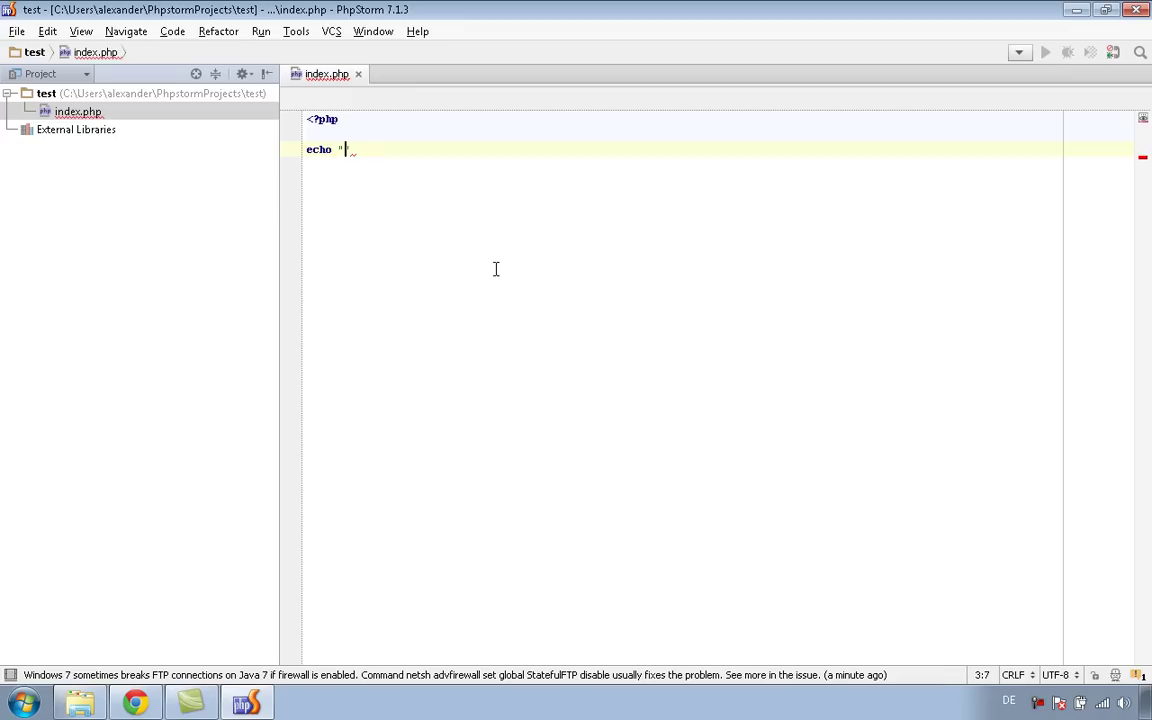
text(Hel)
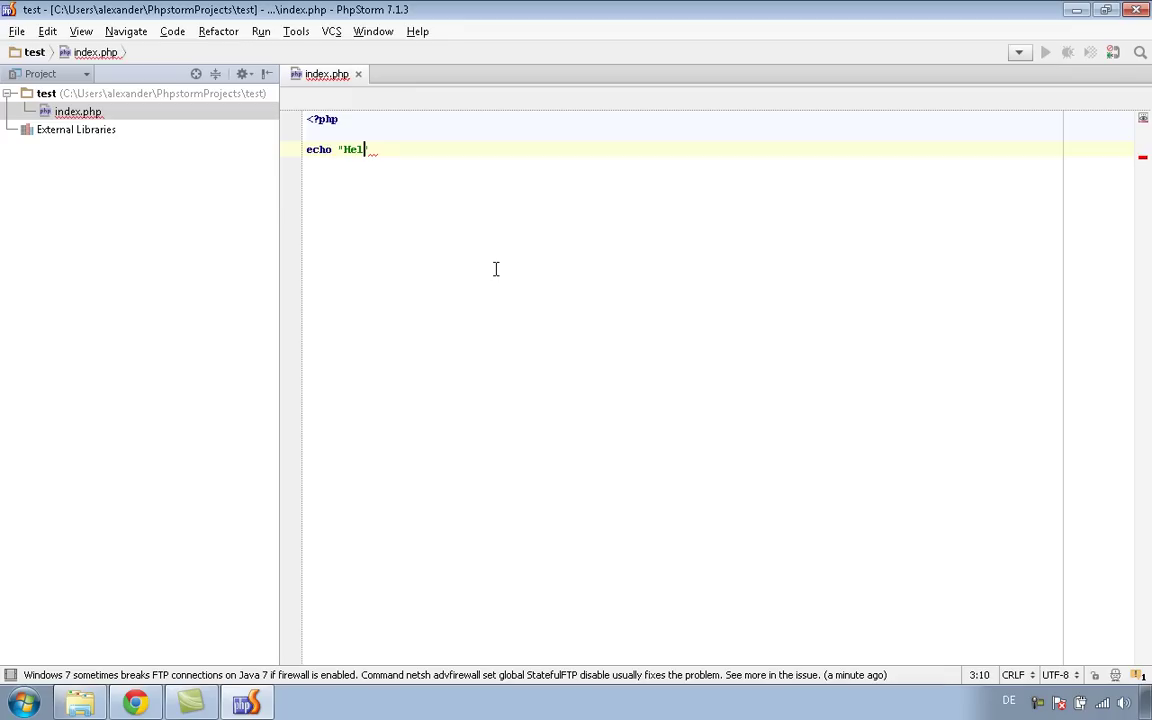